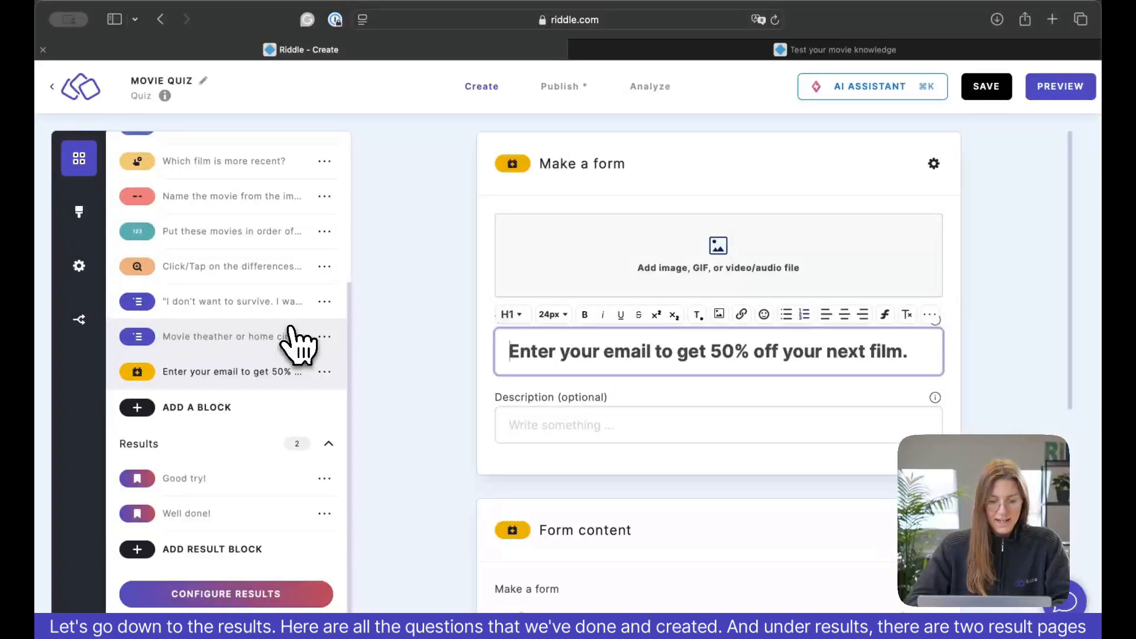
# - Examine the Good try! and Well done! result pages and compare them with the finished example quiz's result page
pyautogui.click(249, 482)
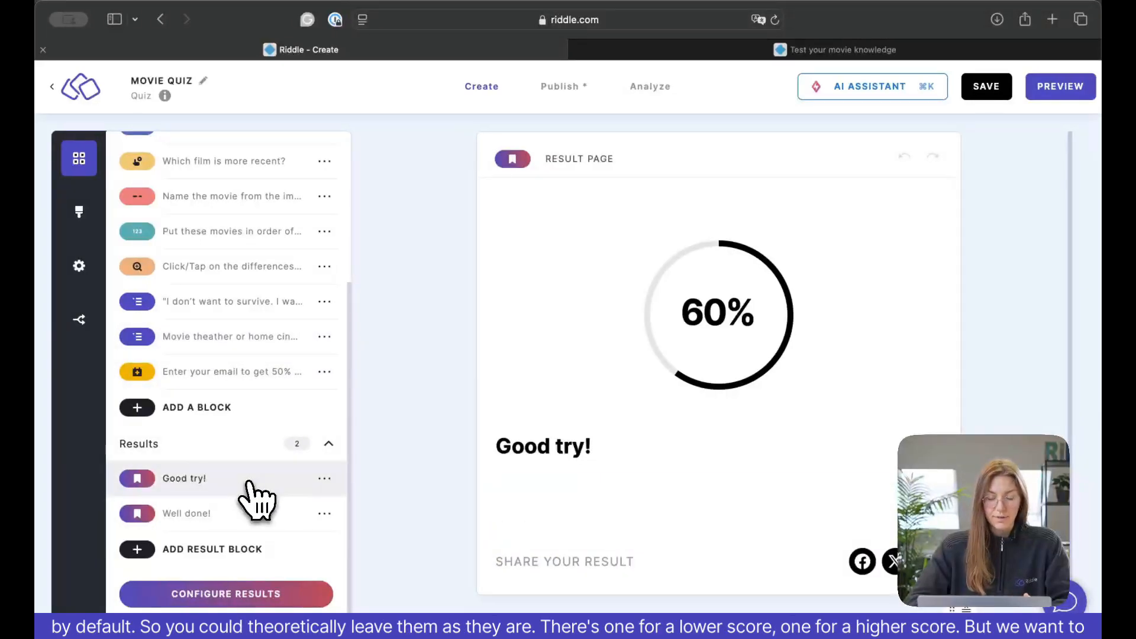
pyautogui.click(252, 519)
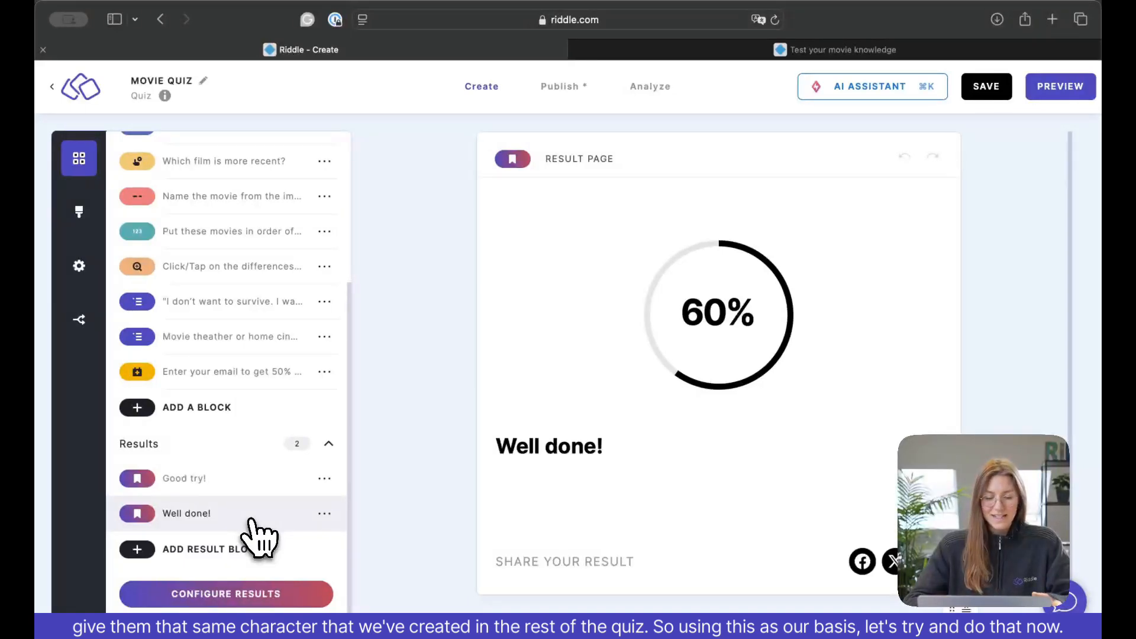
pyautogui.click(237, 479)
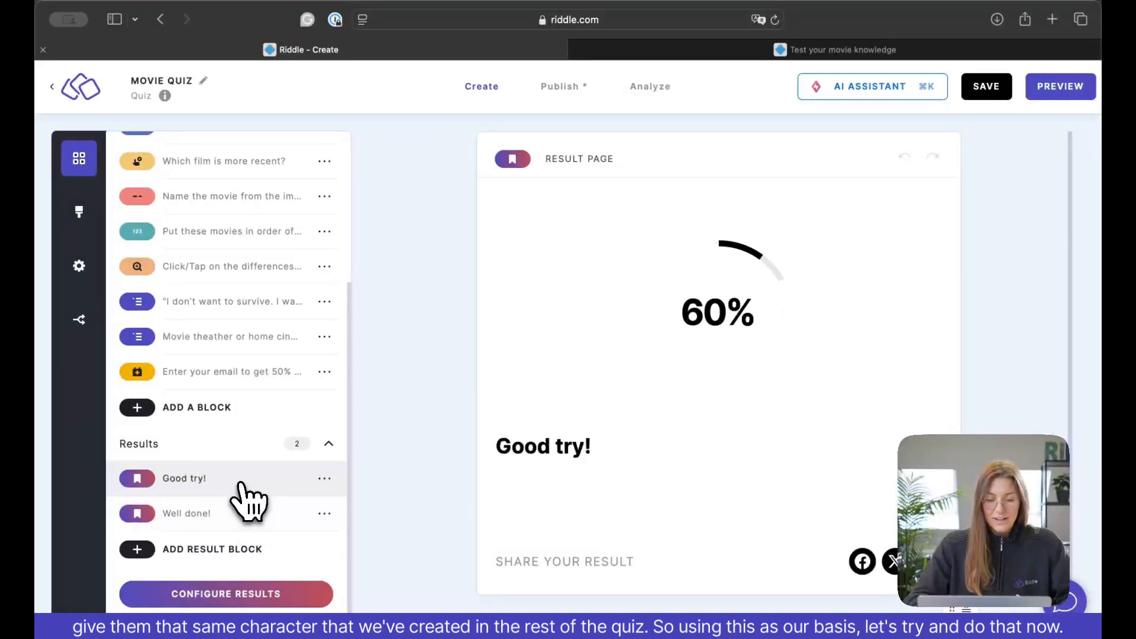
pyautogui.click(836, 54)
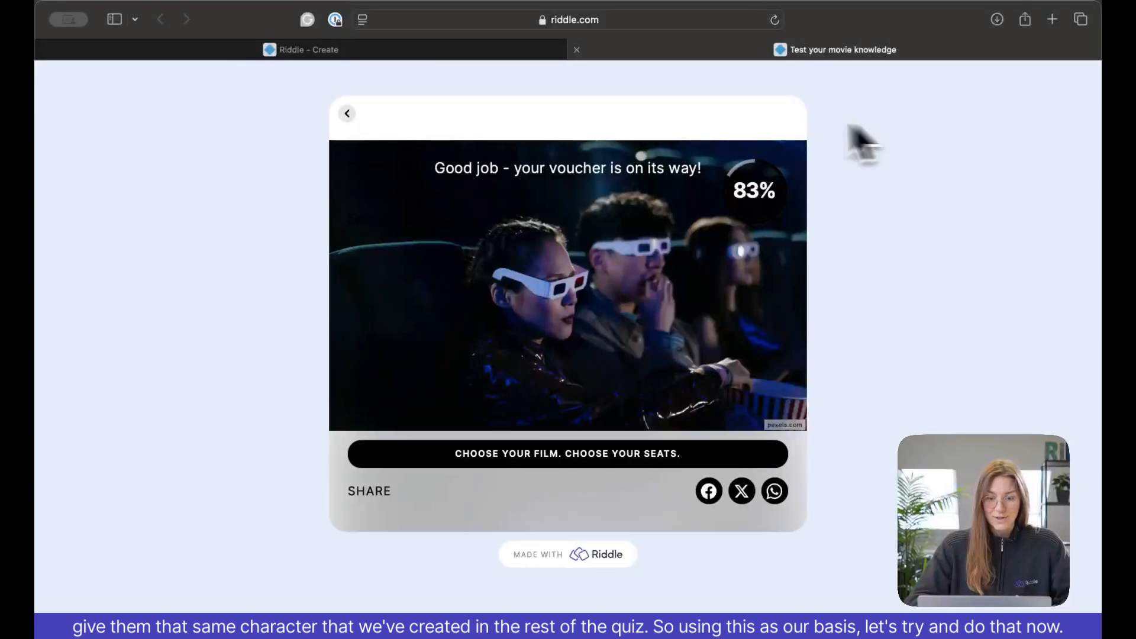
pyautogui.click(324, 53)
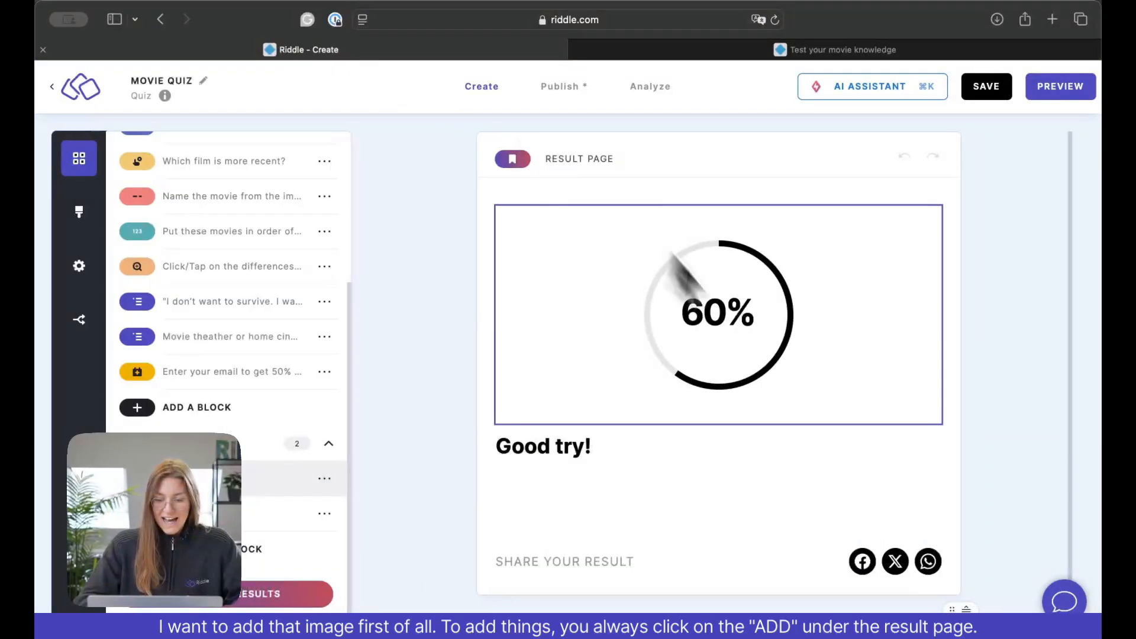
# - Add a media block to the Good try! result page, using pexels-cottonbro-8263345.jpeg from the Movie quiz media folder
pyautogui.scroll(-1, 787, 507)
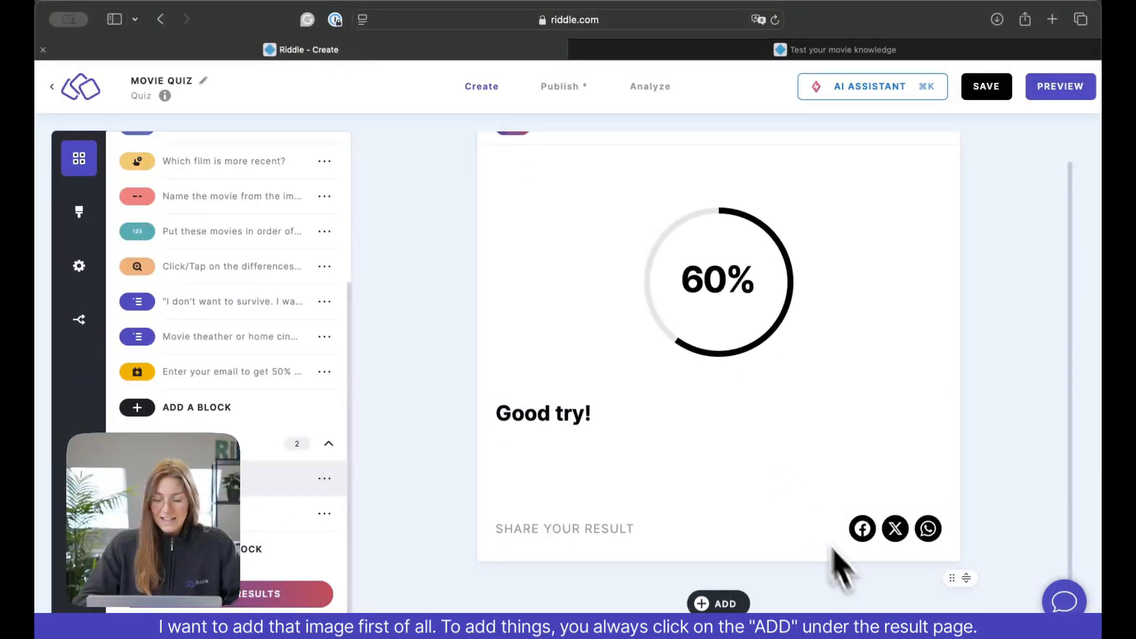
pyautogui.click(724, 603)
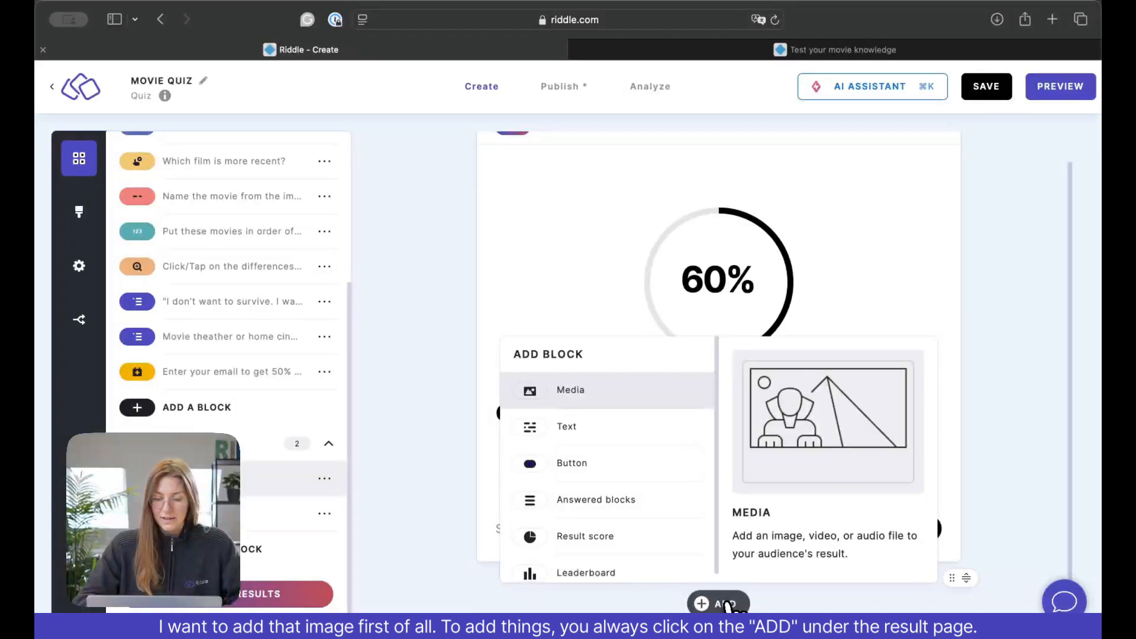
pyautogui.click(672, 393)
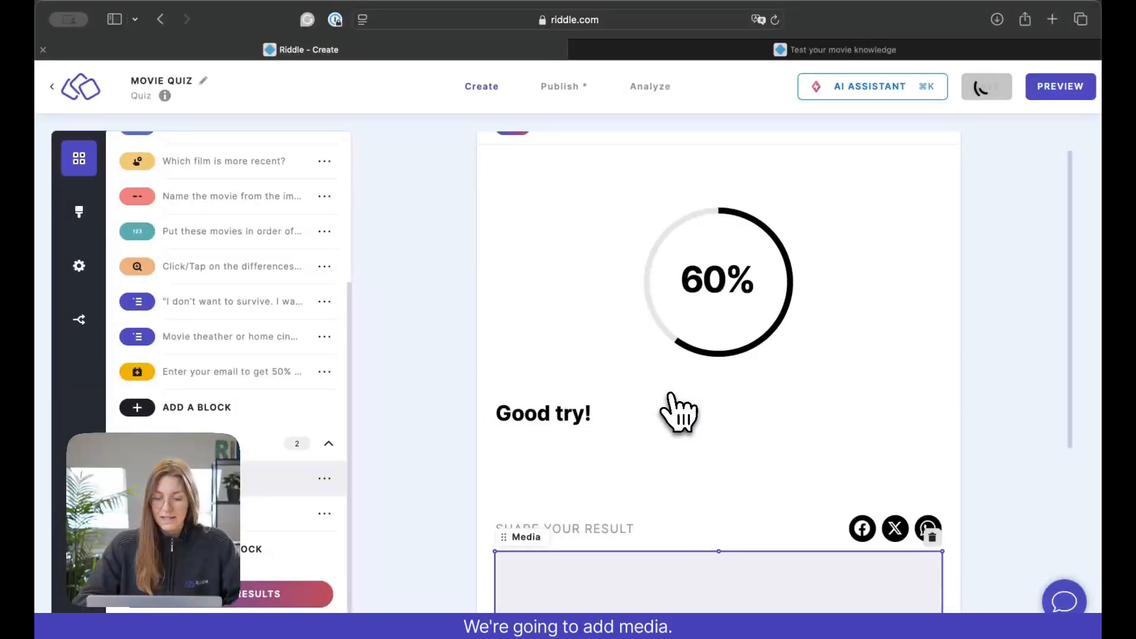
pyautogui.click(744, 470)
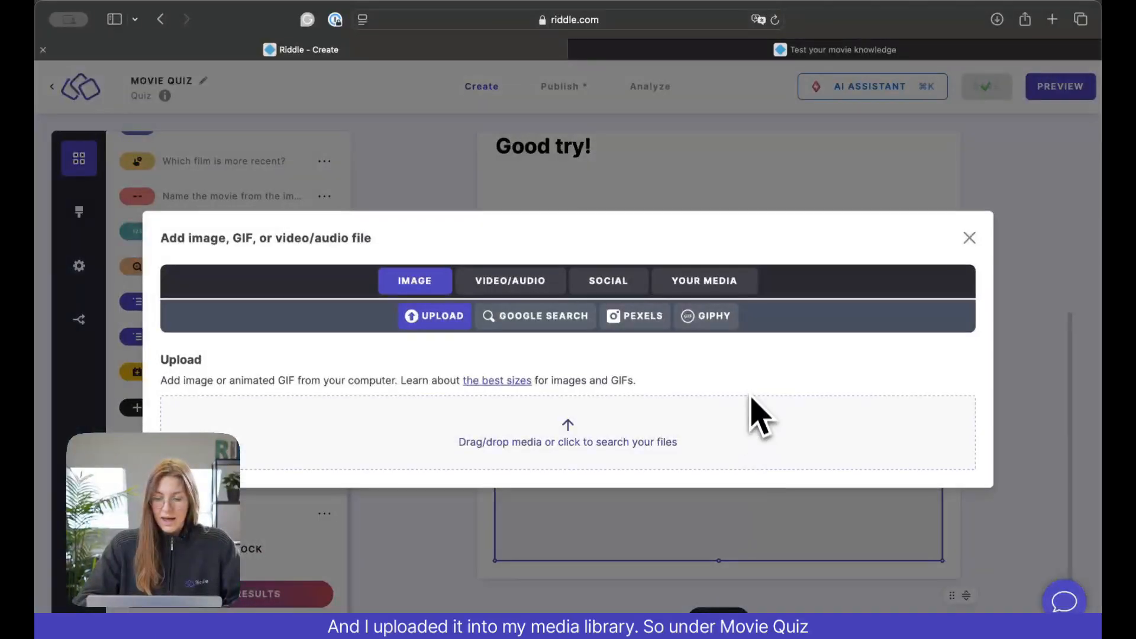
pyautogui.click(734, 282)
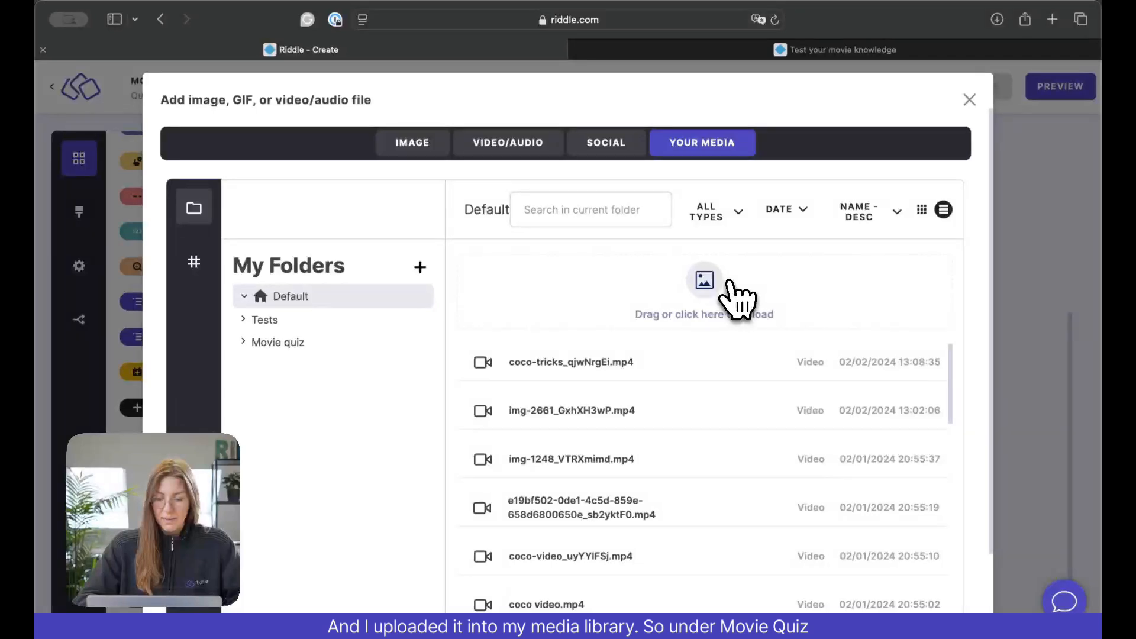
pyautogui.click(296, 342)
pyautogui.scroll(-1, 337, 485)
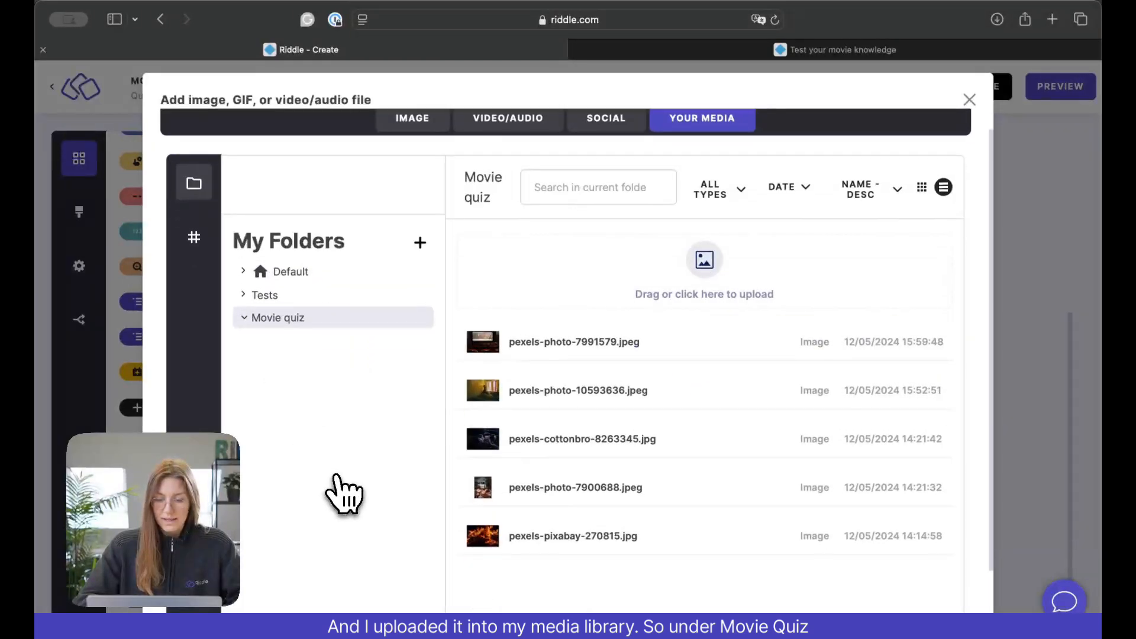
pyautogui.click(598, 441)
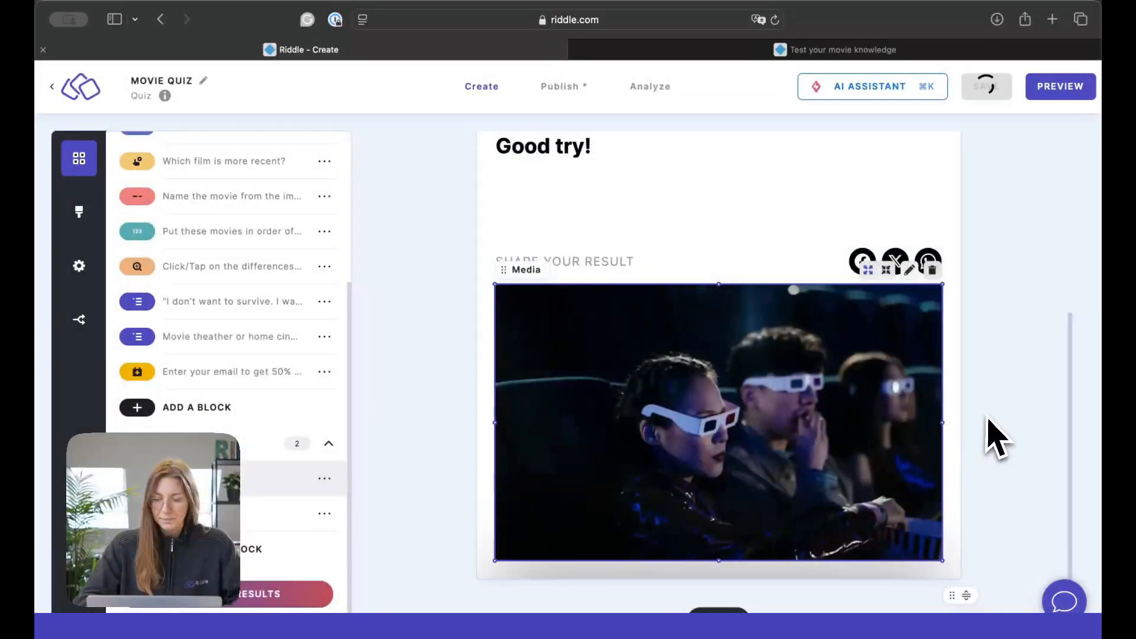
# - Move the image up over the share row and shift the Good try! text block down onto the image
pyautogui.scroll(3, 1000, 438)
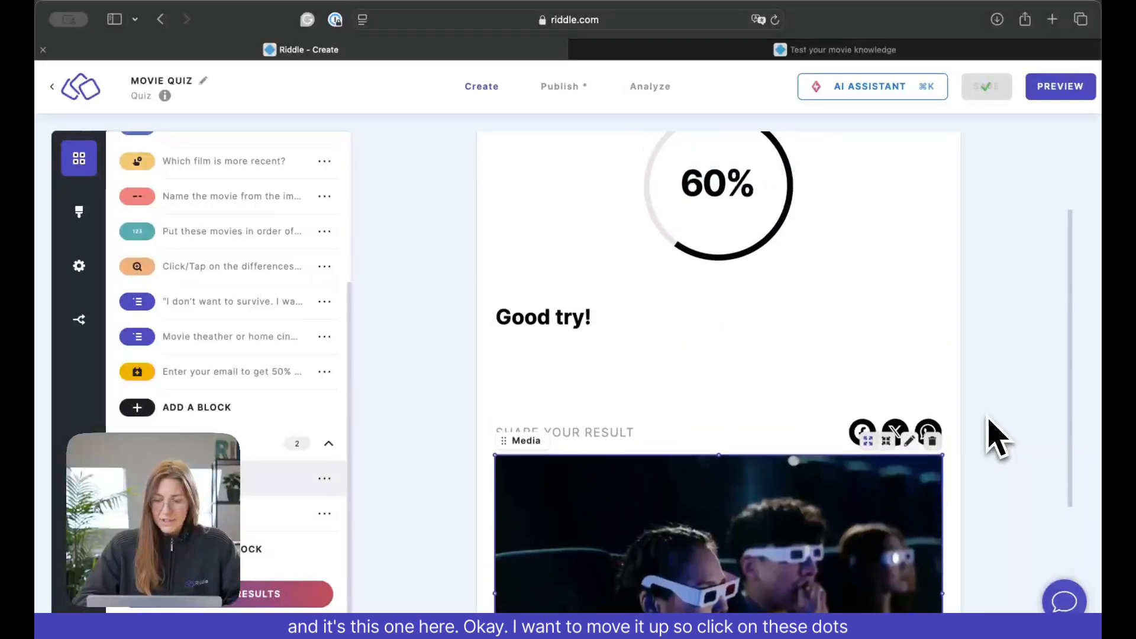
pyautogui.moveTo(502, 441); pyautogui.dragTo(500, 337)
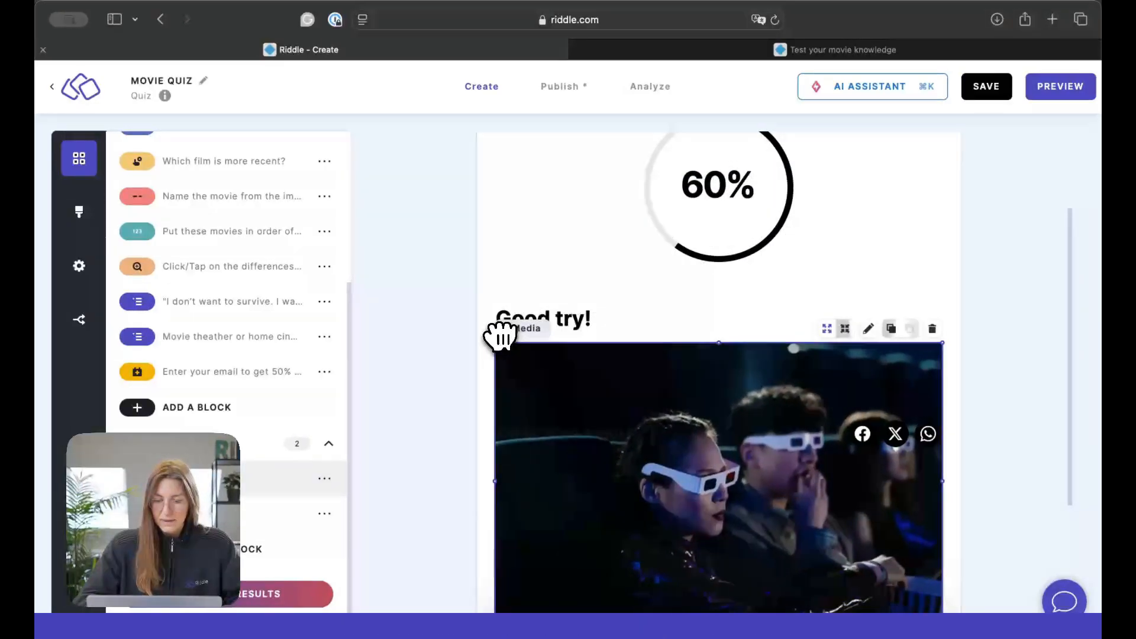
pyautogui.click(586, 314)
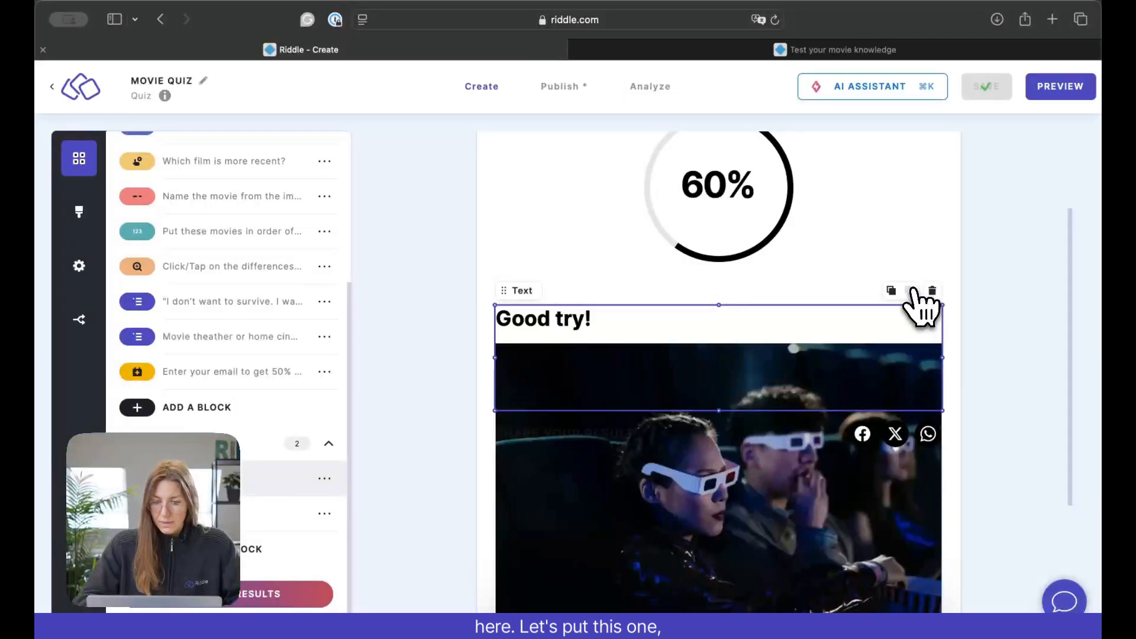
pyautogui.moveTo(507, 289); pyautogui.dragTo(515, 381)
# - Shrink the result score block to a small circle in the upper-right corner of the result page
pyautogui.scroll(5, 513, 379)
pyautogui.scroll(1, 521, 370)
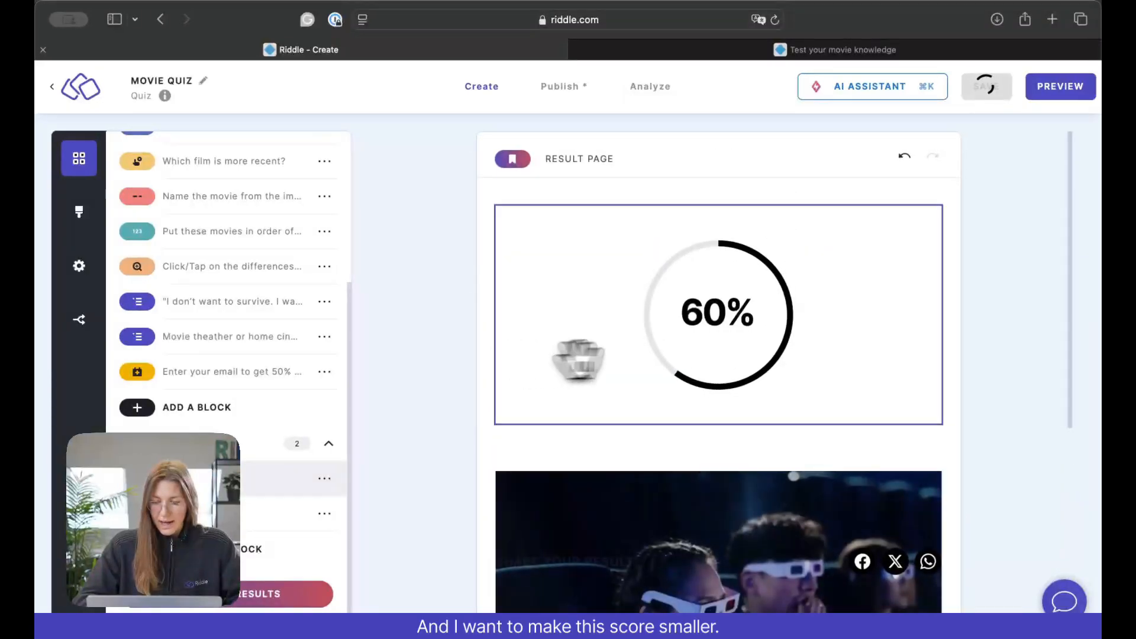
pyautogui.click(740, 351)
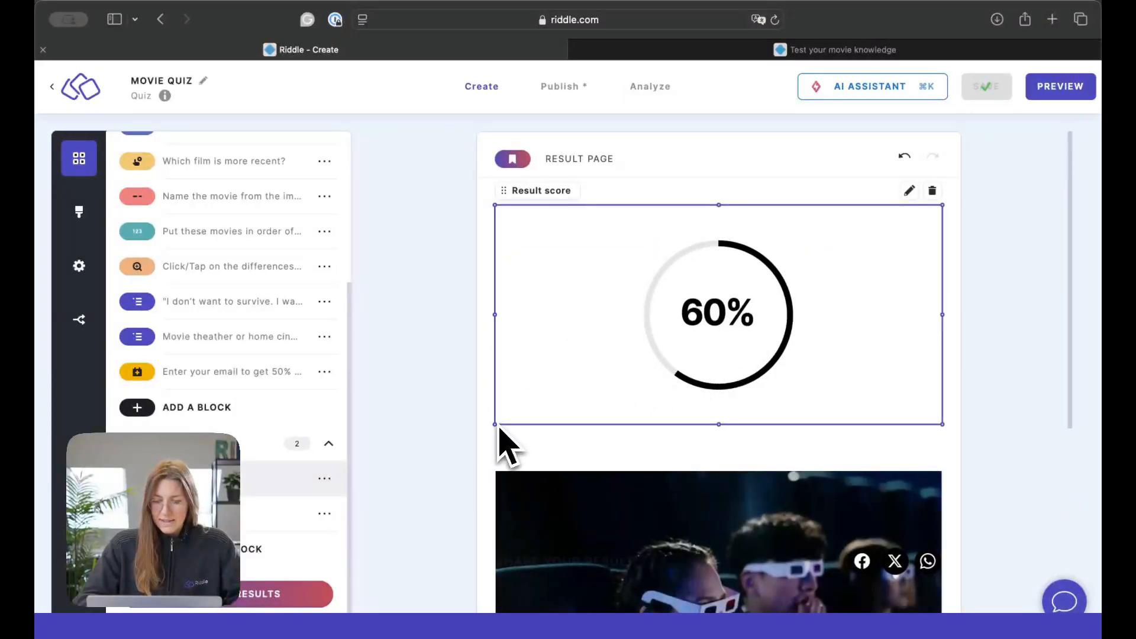
pyautogui.moveTo(500, 428); pyautogui.dragTo(831, 324)
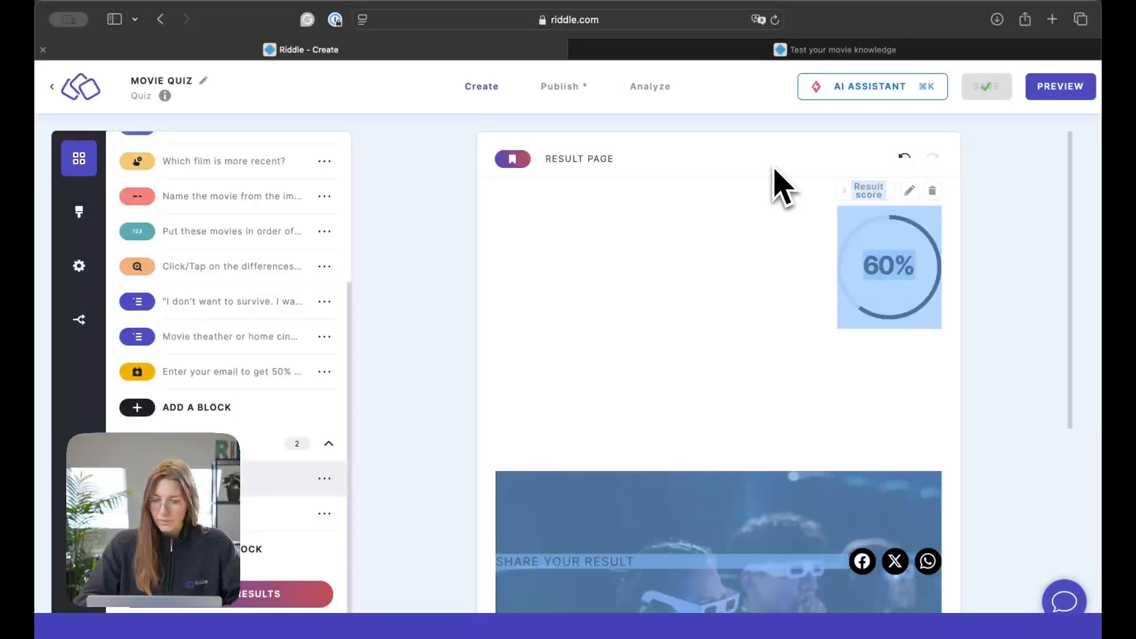
pyautogui.click(891, 267)
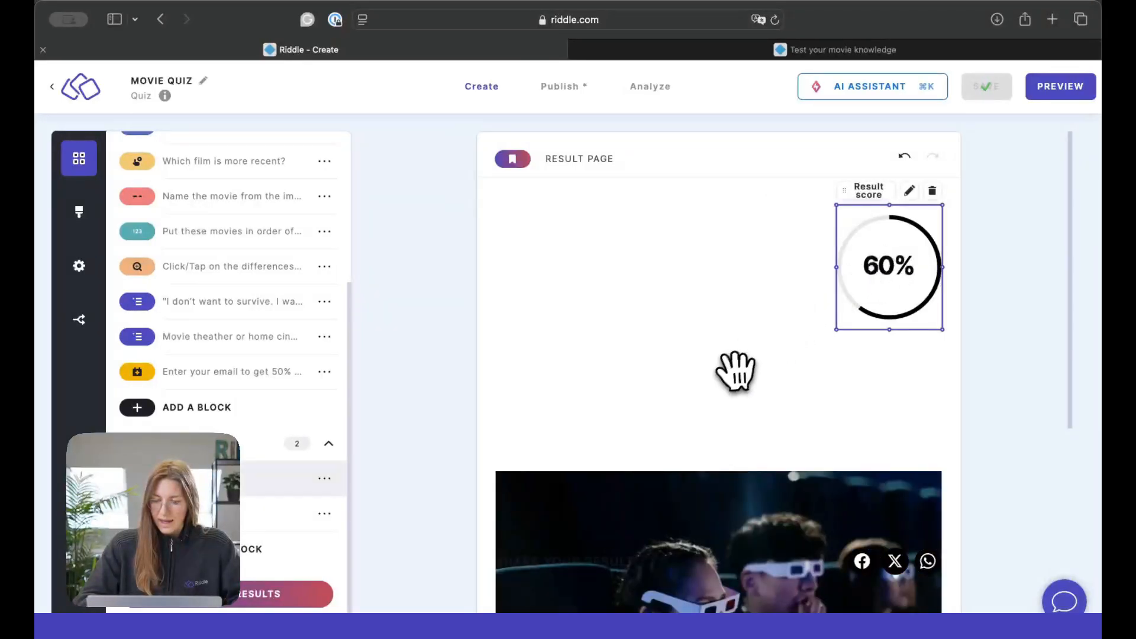
# - Move the image up so it overlaps the lower part of the result score circle
pyautogui.click(710, 507)
pyautogui.scroll(-2, 709, 504)
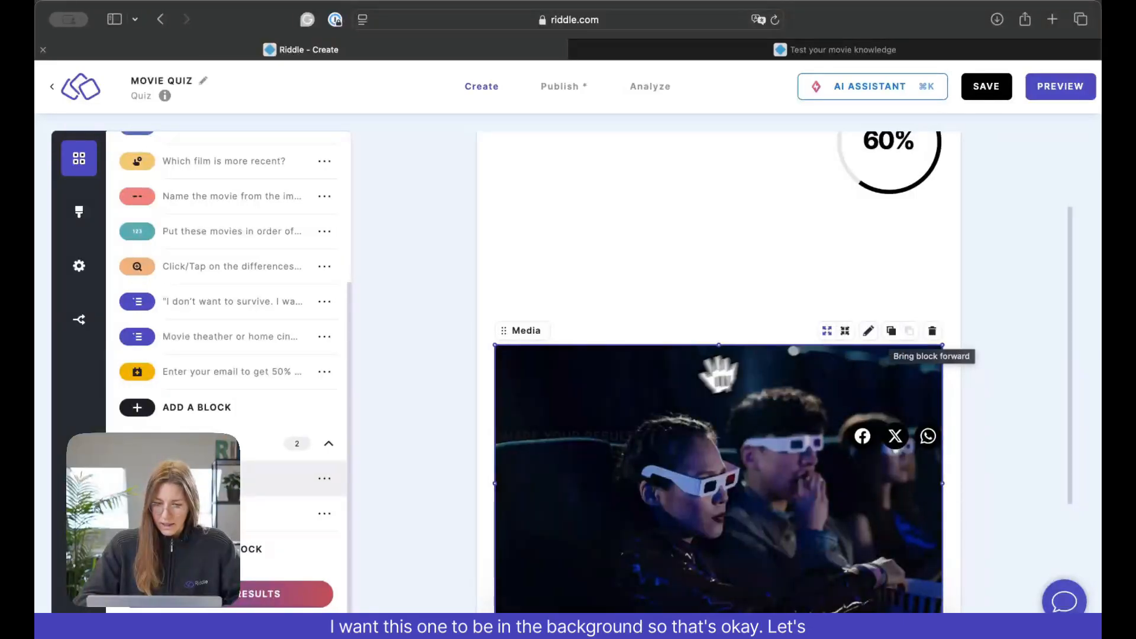
pyautogui.moveTo(502, 328); pyautogui.dragTo(520, 220)
pyautogui.moveTo(524, 315); pyautogui.dragTo(506, 253)
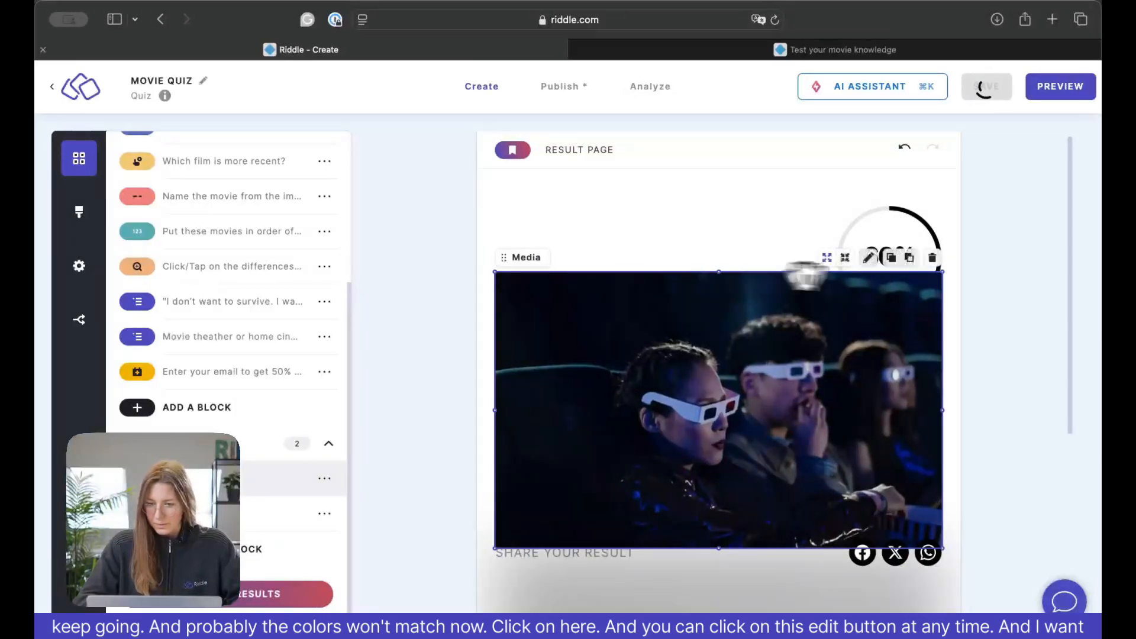
# - Set the result score's text color to the white Riddle background color, #FFFFFF
pyautogui.click(904, 222)
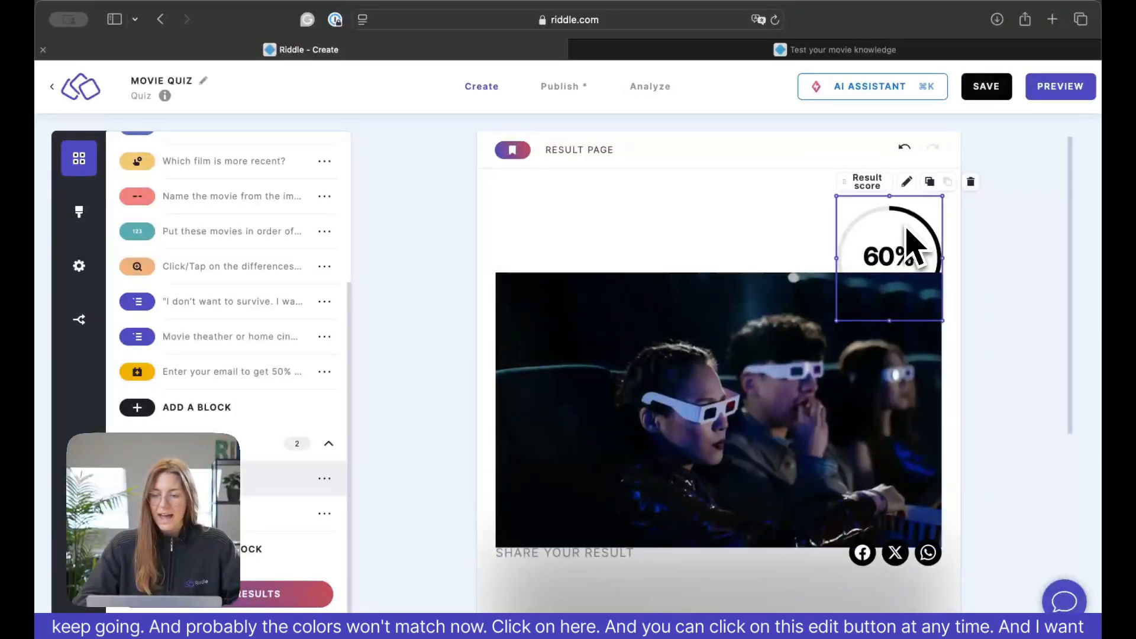
pyautogui.click(909, 182)
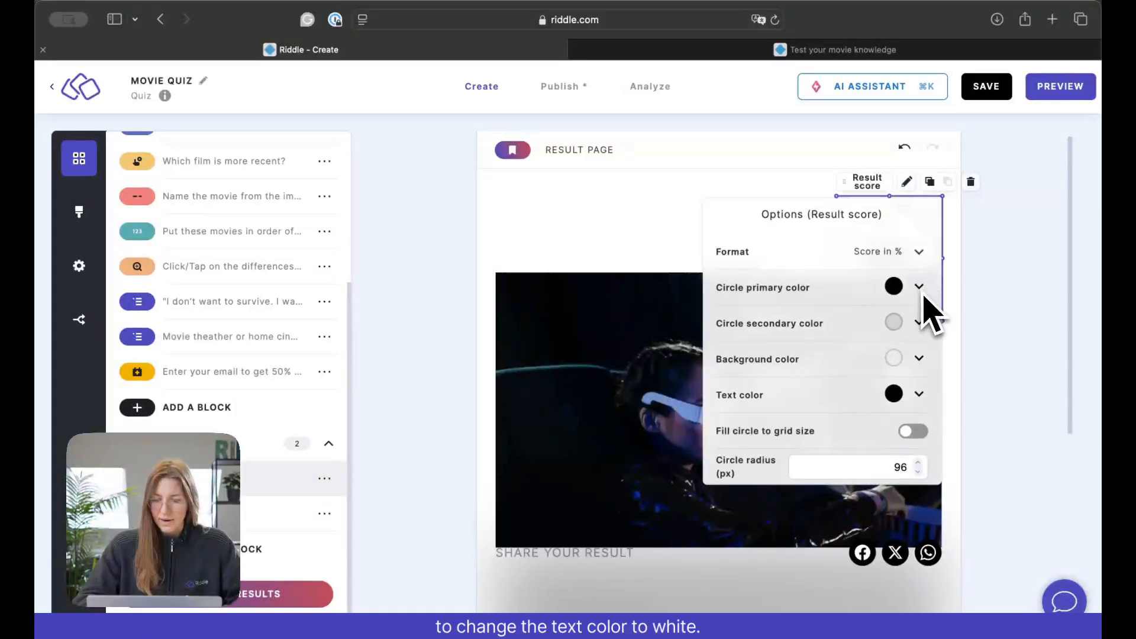
pyautogui.click(920, 393)
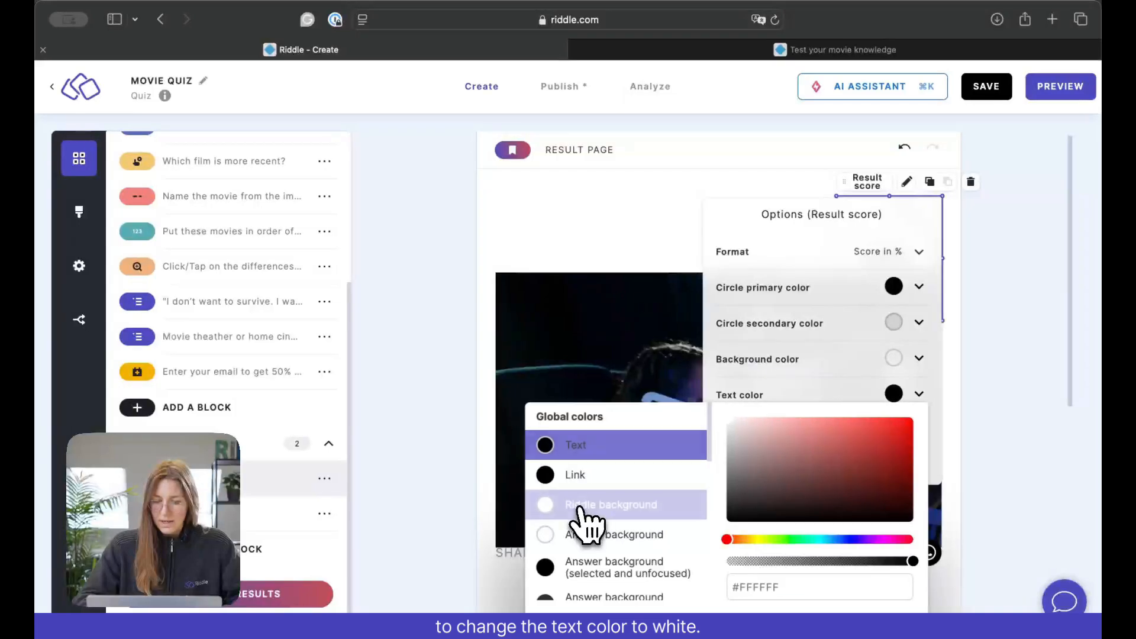
pyautogui.scroll(-6, 583, 521)
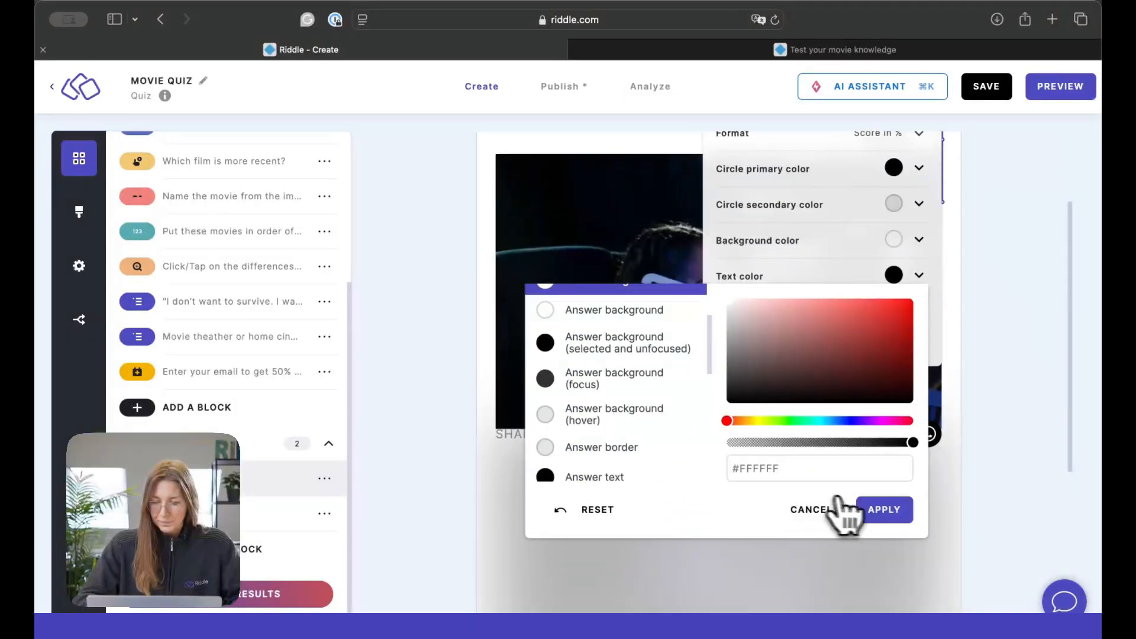
pyautogui.click(877, 511)
pyautogui.scroll(2, 675, 223)
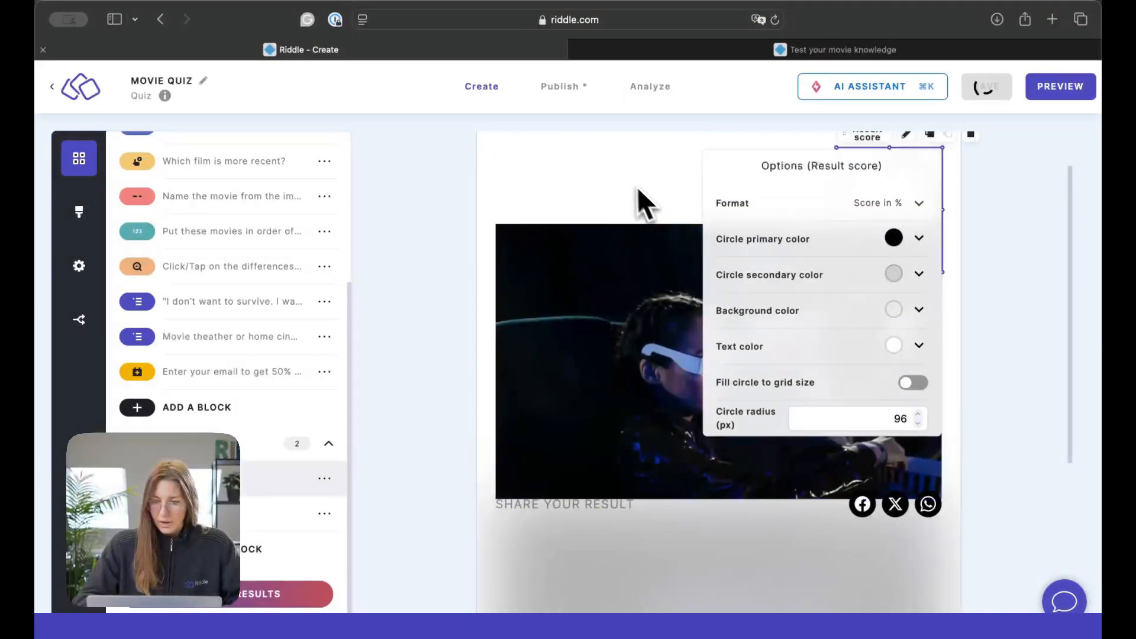
pyautogui.click(638, 190)
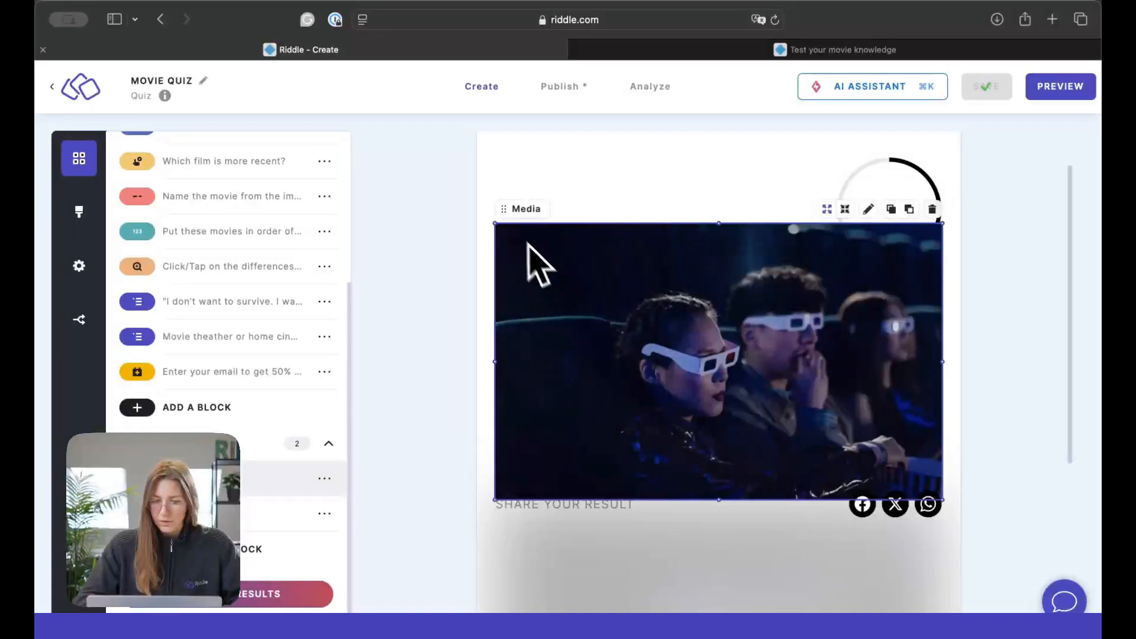
# - Try to place the image at the very top of the result page, over the result score
pyautogui.moveTo(502, 208)
pyautogui.mouseDown()
pyautogui.moveTo(507, 152)
pyautogui.moveTo(502, 192)
pyautogui.mouseUp()
pyautogui.click(906, 254)
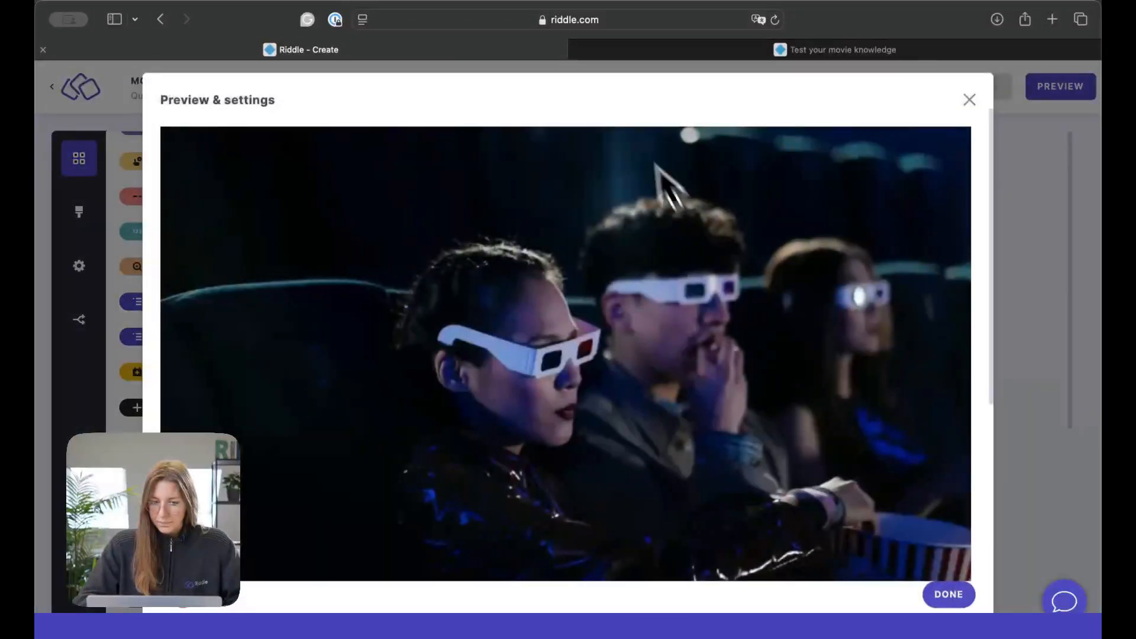
pyautogui.click(970, 100)
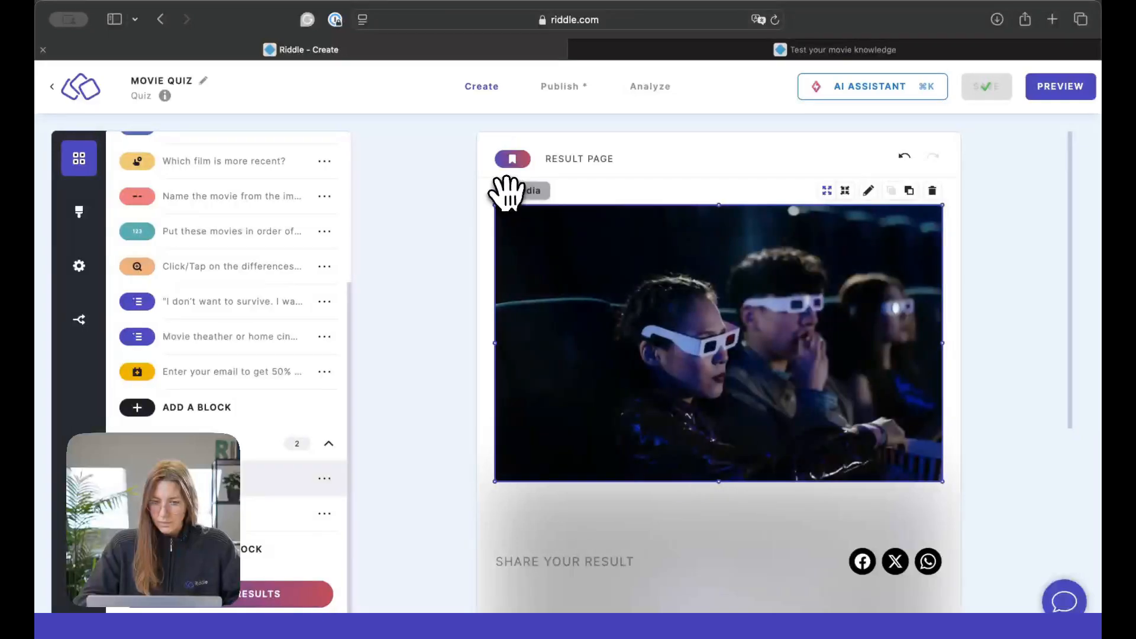
pyautogui.moveTo(506, 192); pyautogui.dragTo(507, 249)
# - Enable filling the circle to the grid size for the result score
pyautogui.click(888, 222)
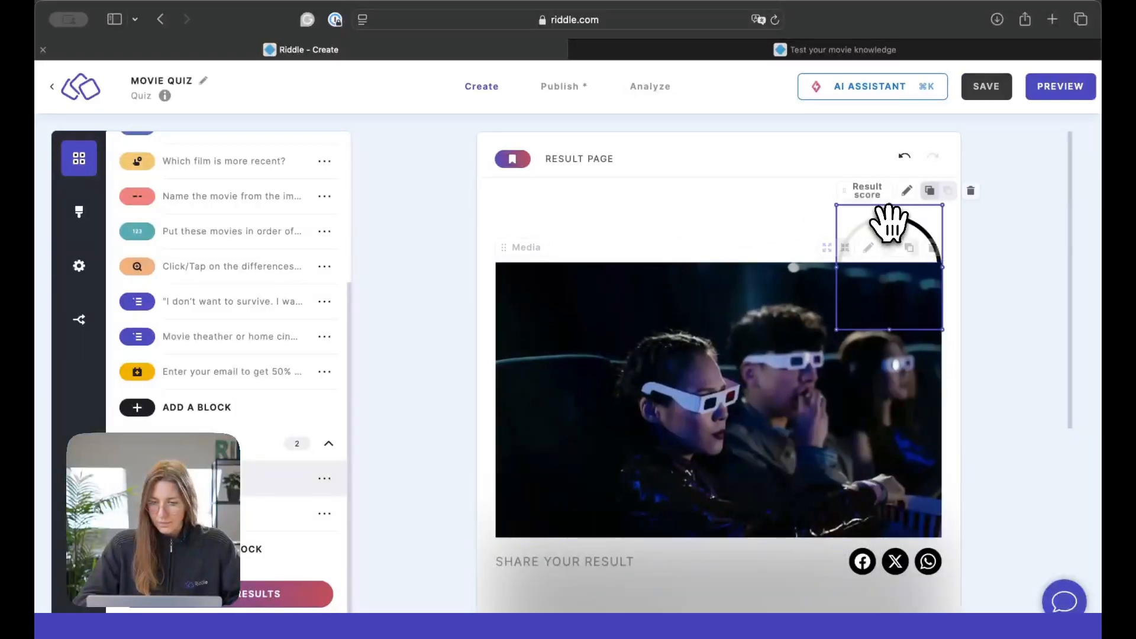
pyautogui.click(907, 191)
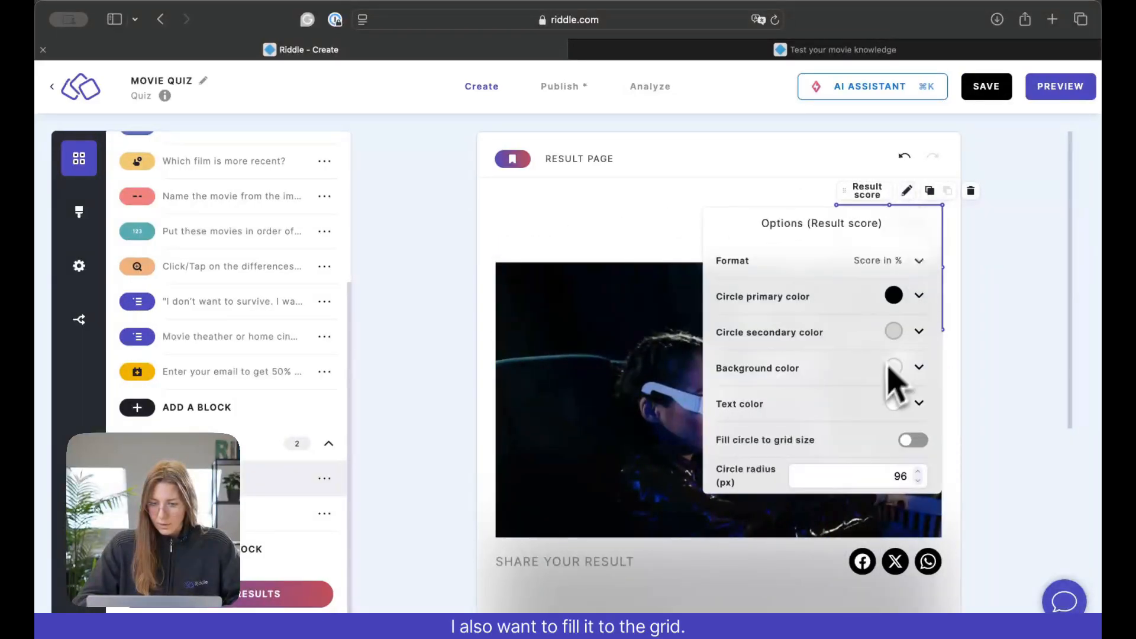
pyautogui.scroll(-3, 885, 382)
pyautogui.click(921, 305)
pyautogui.scroll(2, 876, 311)
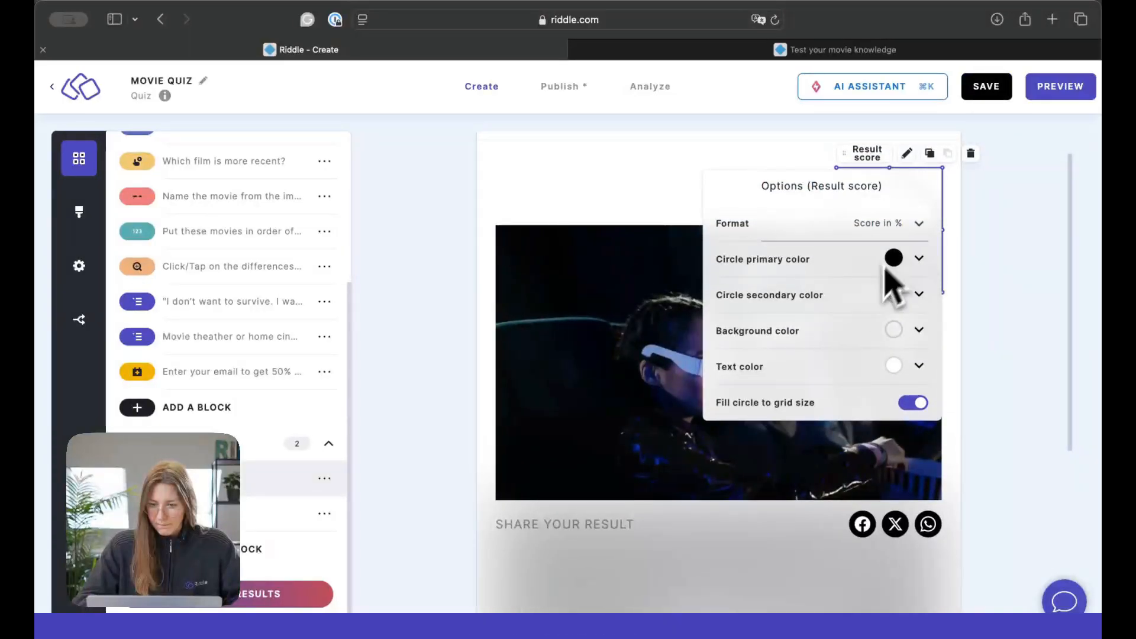
pyautogui.scroll(-1, 882, 308)
pyautogui.scroll(1, 886, 330)
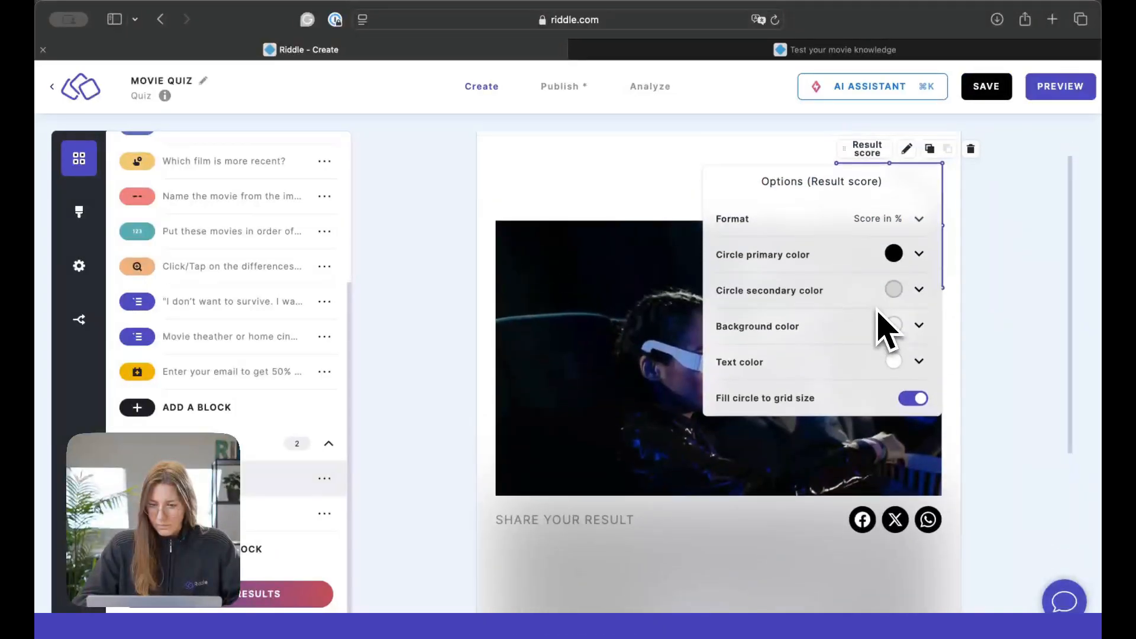
# - Send the image behind the result score and move it to the top of the result page
pyautogui.click(687, 225)
pyautogui.click(599, 266)
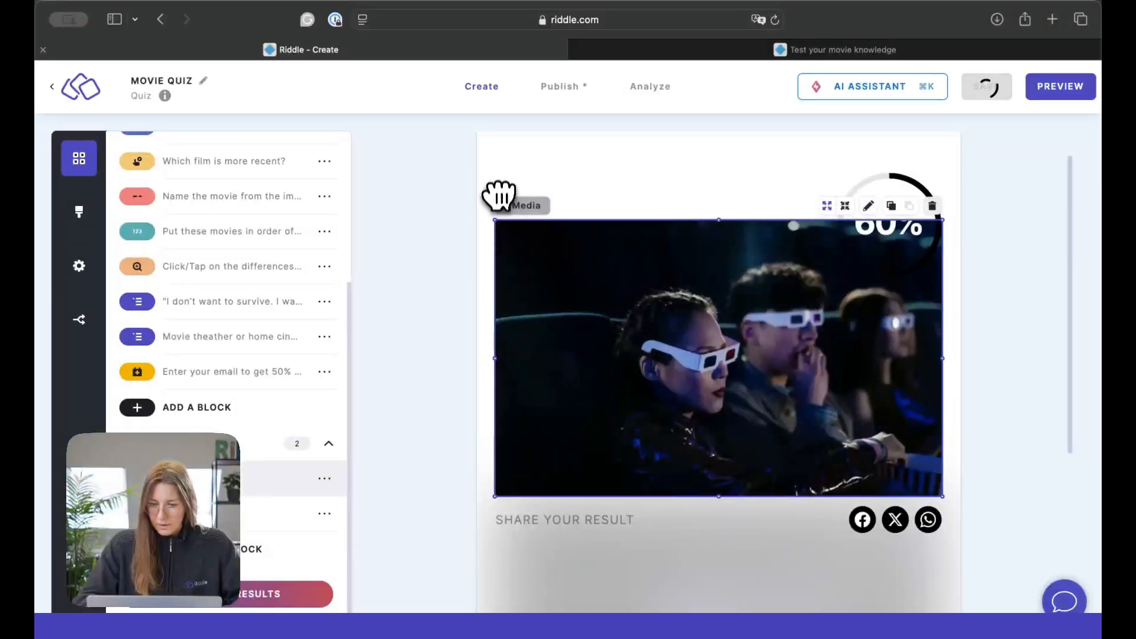
pyautogui.moveTo(502, 202)
pyautogui.mouseDown()
pyautogui.moveTo(507, 165)
pyautogui.moveTo(502, 184)
pyautogui.mouseUp()
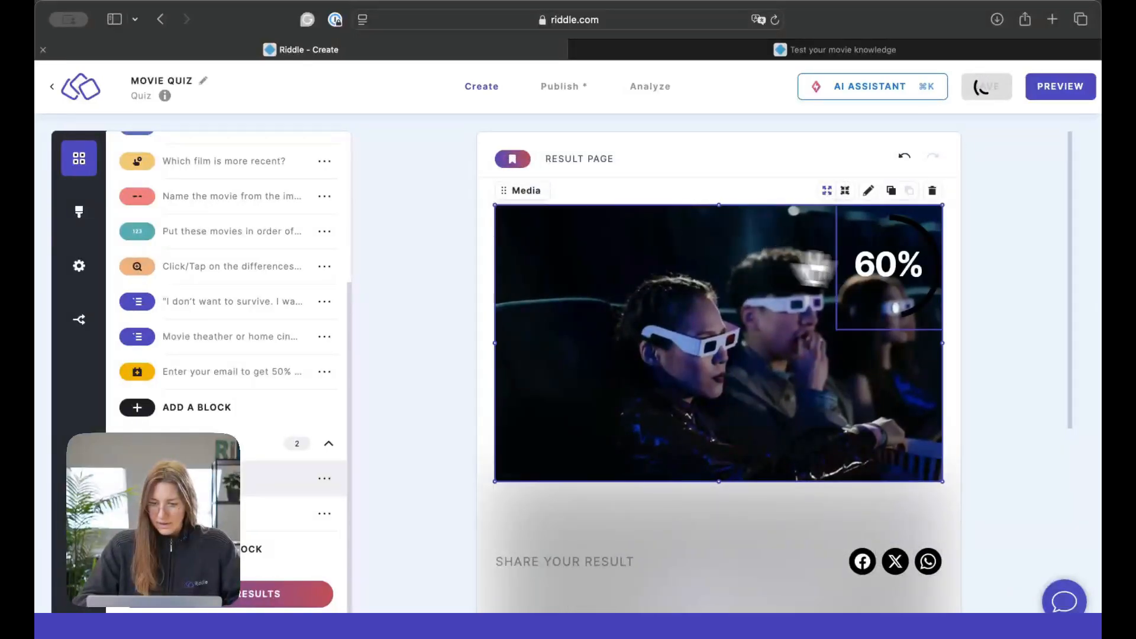
pyautogui.click(888, 256)
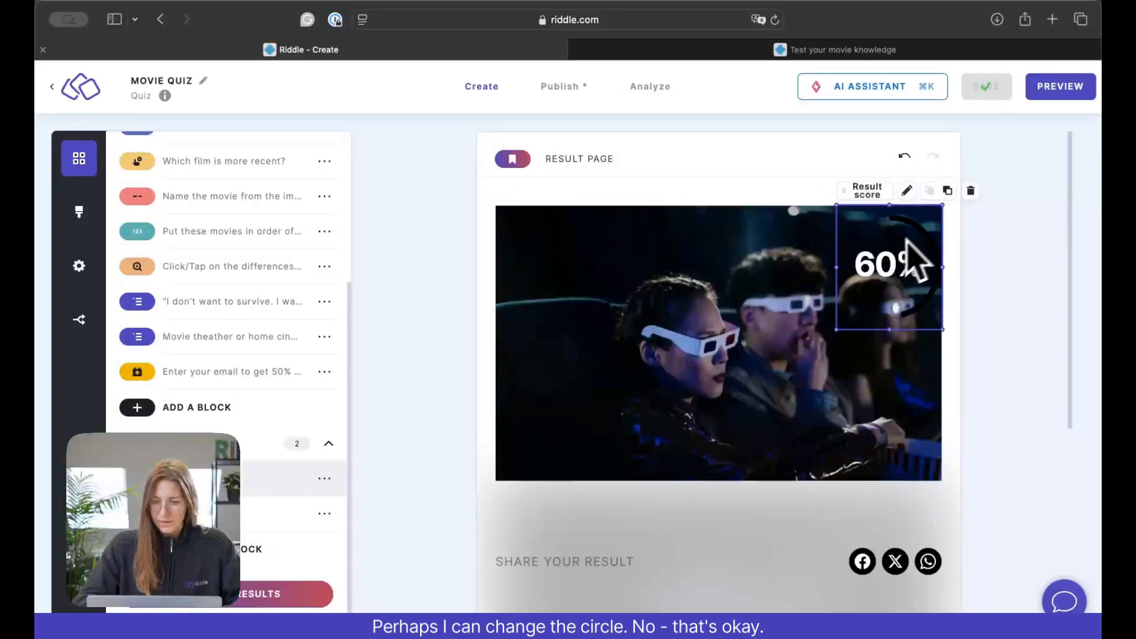
pyautogui.click(908, 193)
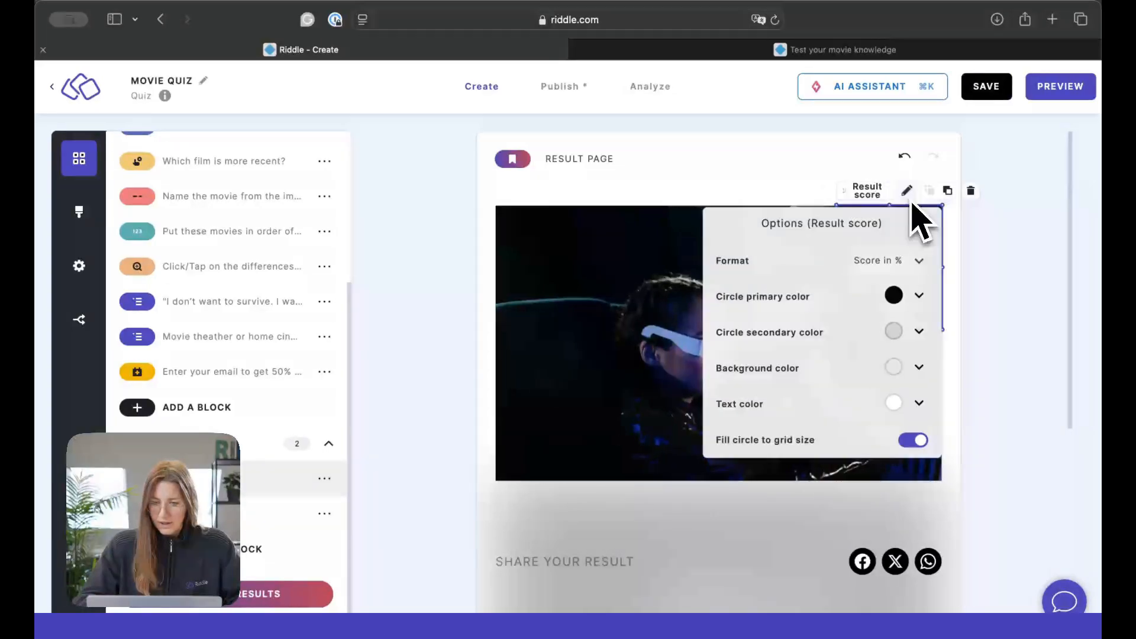
pyautogui.click(920, 296)
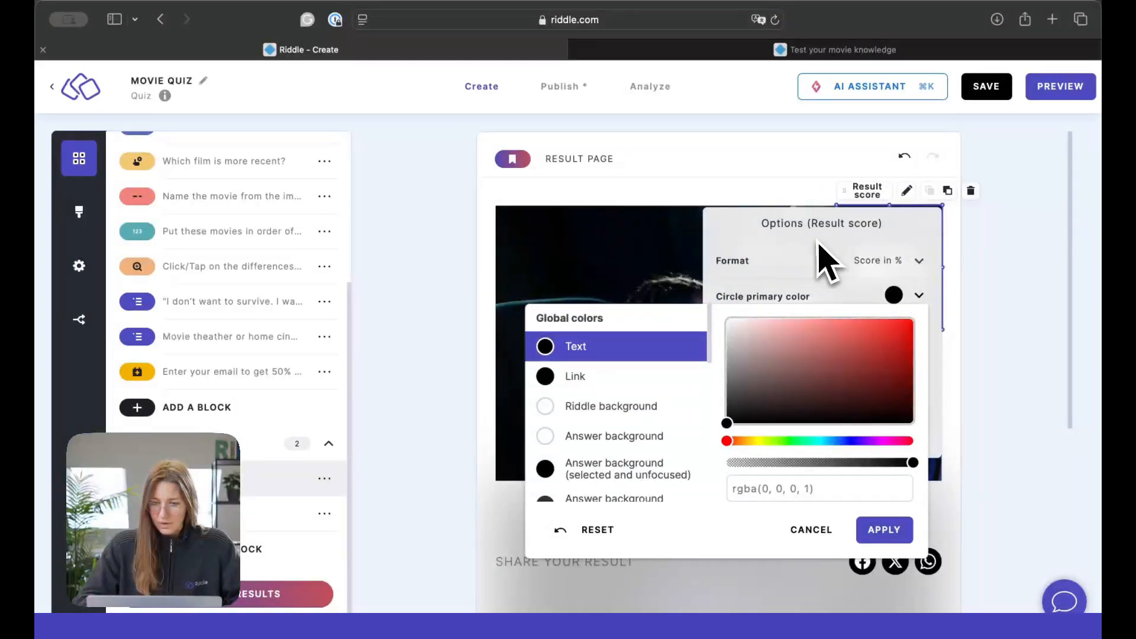
pyautogui.click(762, 174)
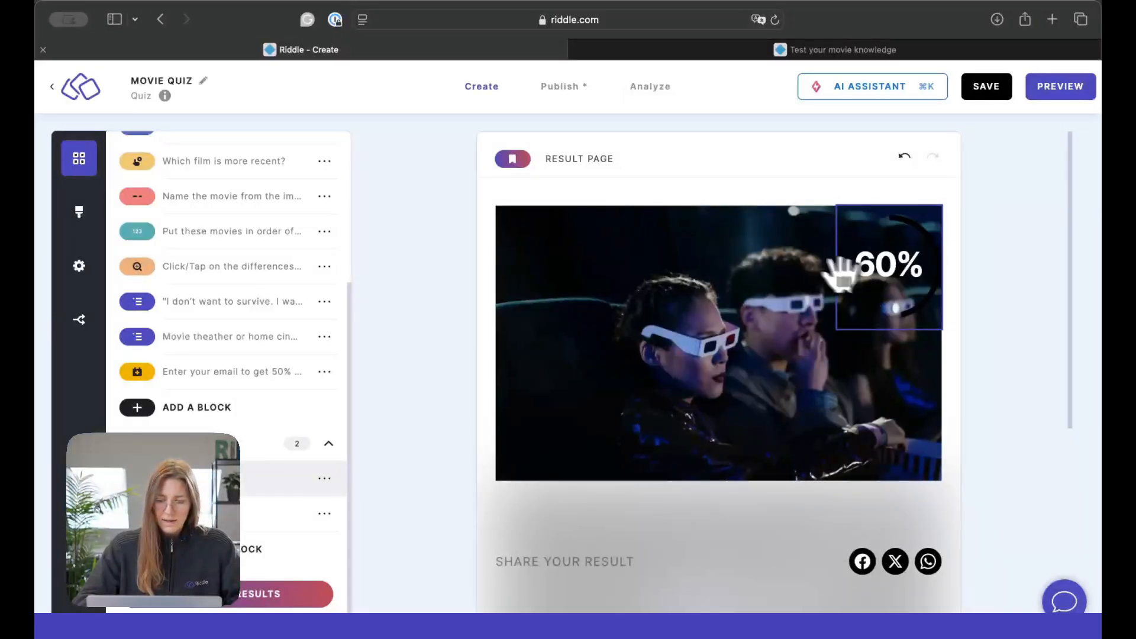
# - Stretch the cinema image to both side edges and up to the very top of the result page
pyautogui.moveTo(499, 348); pyautogui.dragTo(480, 343)
pyautogui.moveTo(944, 347); pyautogui.dragTo(952, 342)
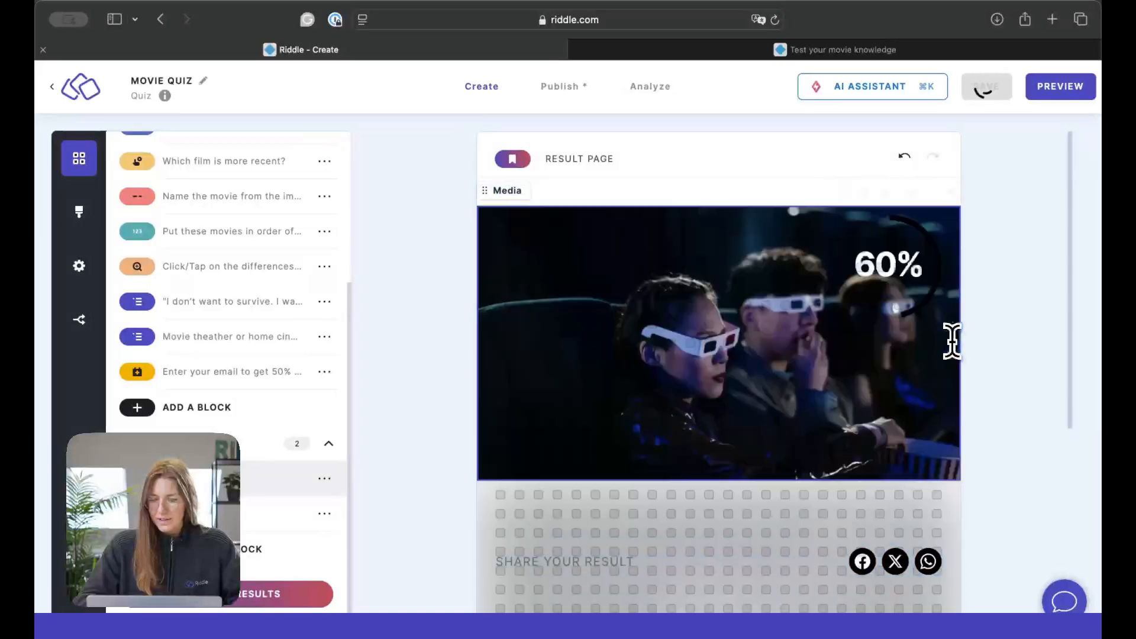
pyautogui.moveTo(722, 203); pyautogui.dragTo(720, 188)
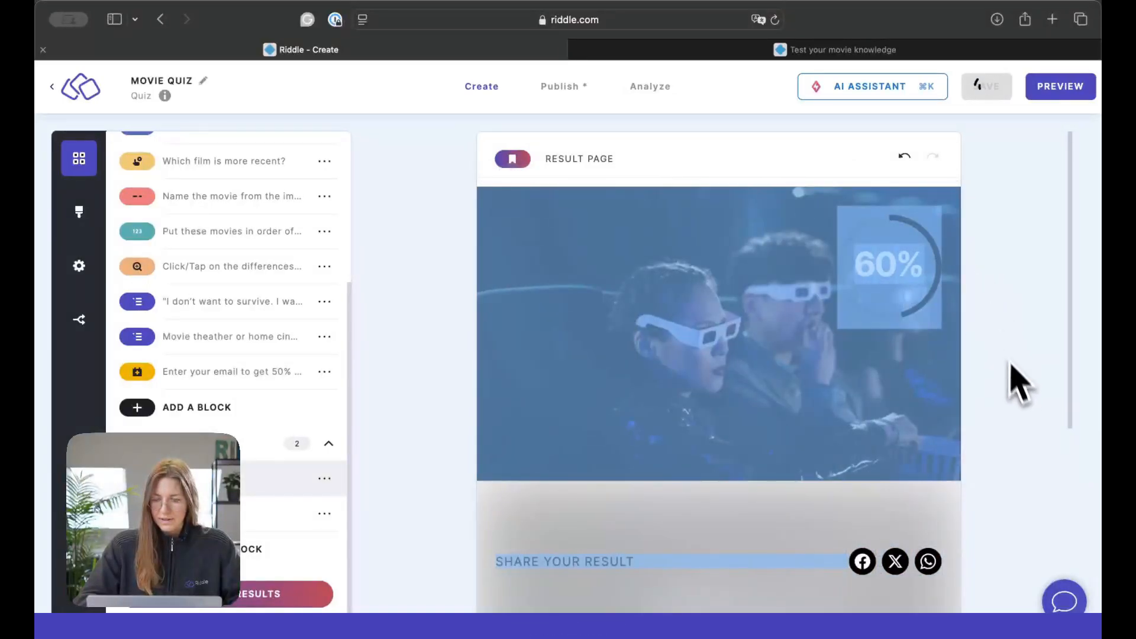
pyautogui.click(852, 379)
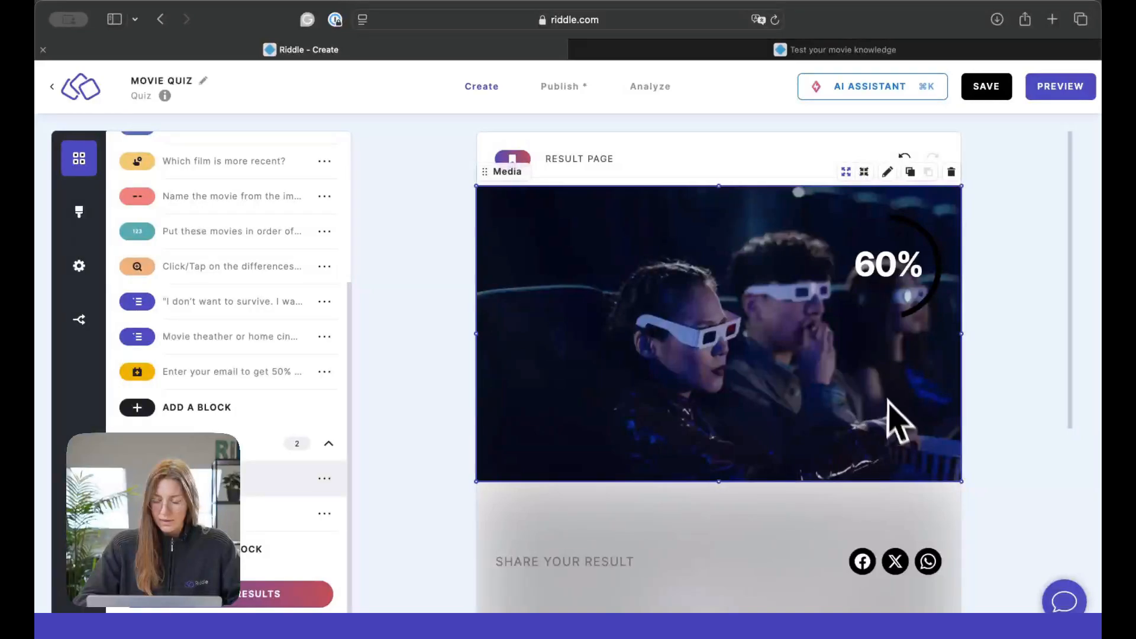
# - Replace the "Good try!" heading with "Good job - your voucher is on its way!", checking the wording on the finished example quiz
pyautogui.scroll(-2, 882, 432)
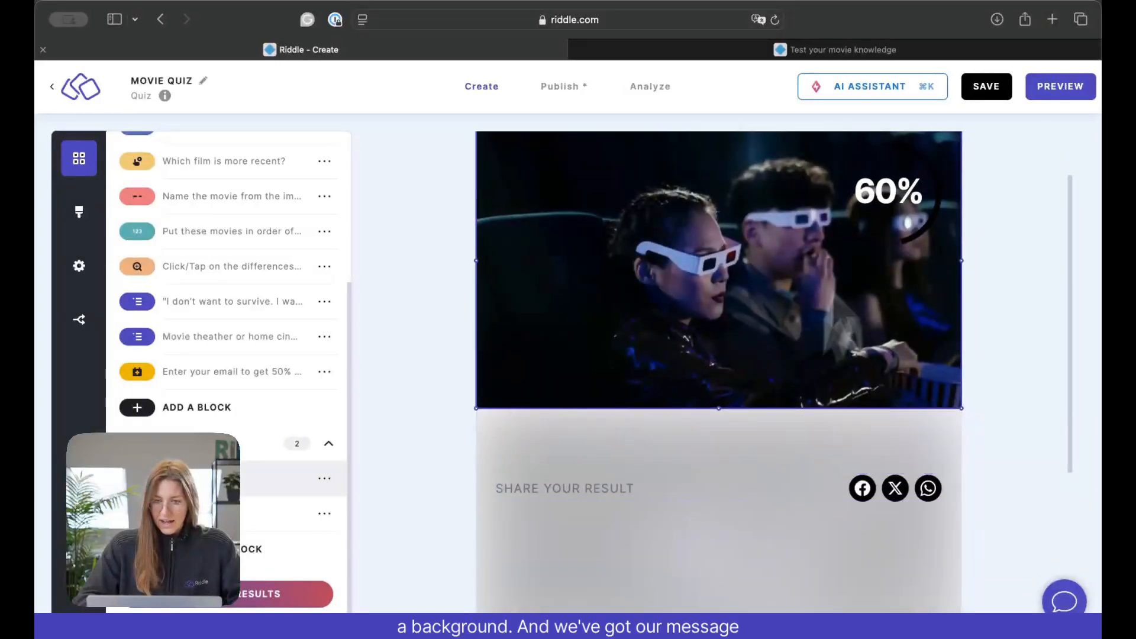
pyautogui.scroll(-5, 747, 503)
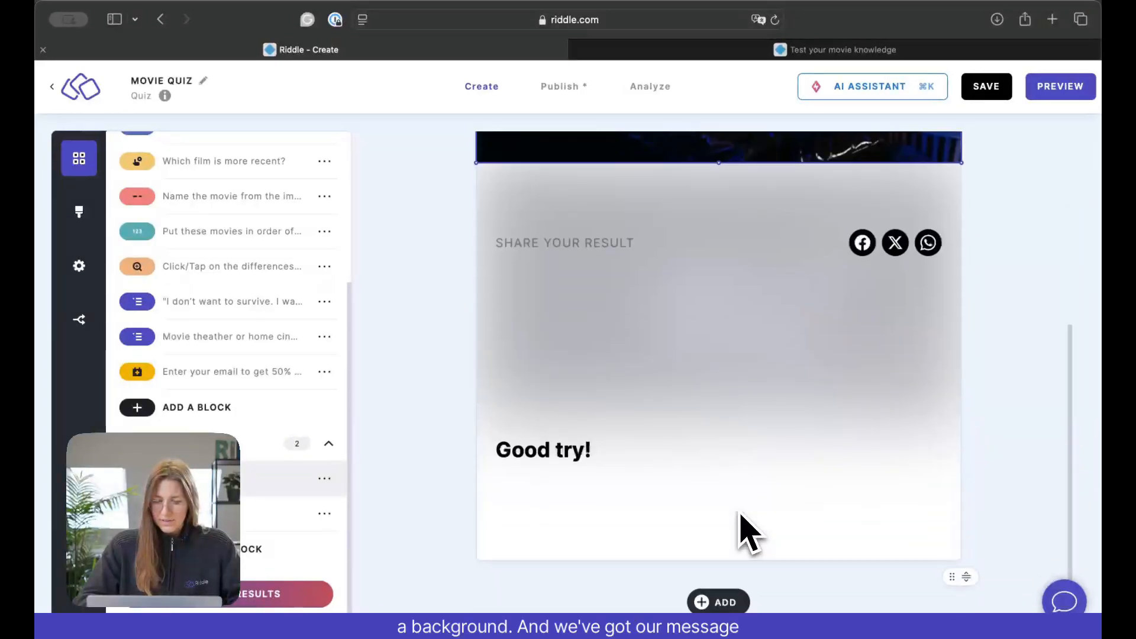
pyautogui.click(706, 459)
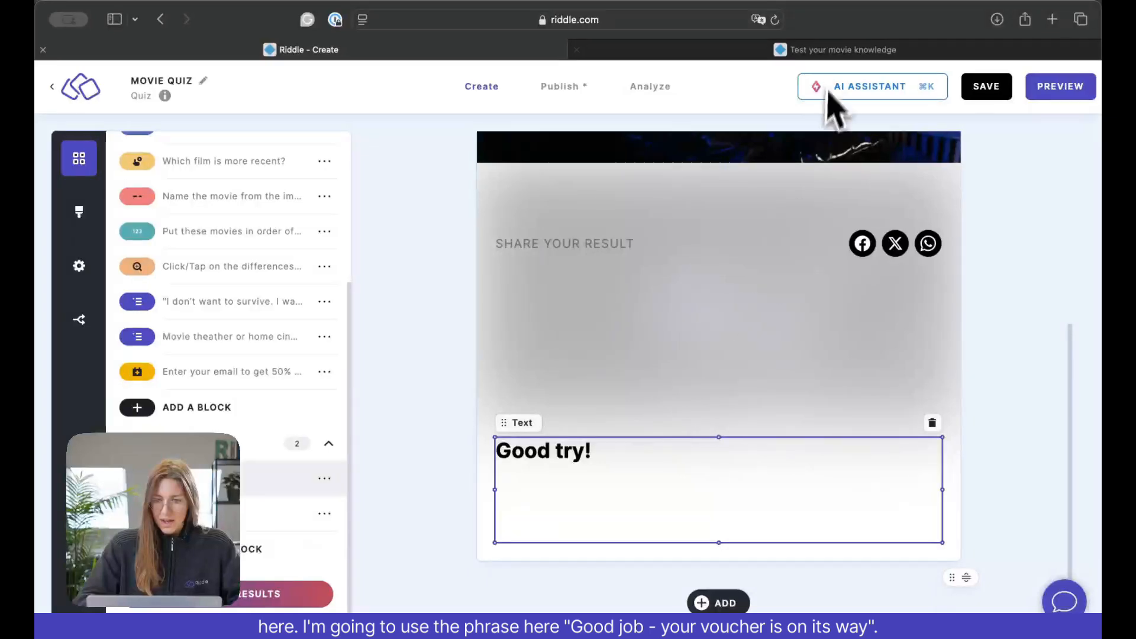
pyautogui.click(832, 52)
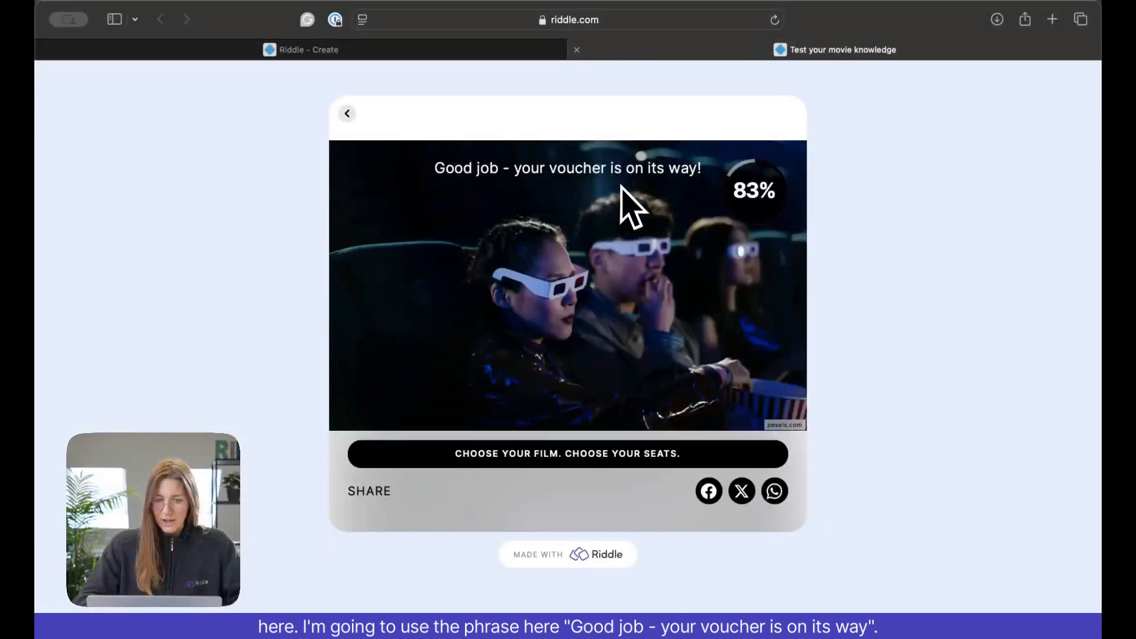
pyautogui.click(486, 49)
pyautogui.tripleClick(585, 455)
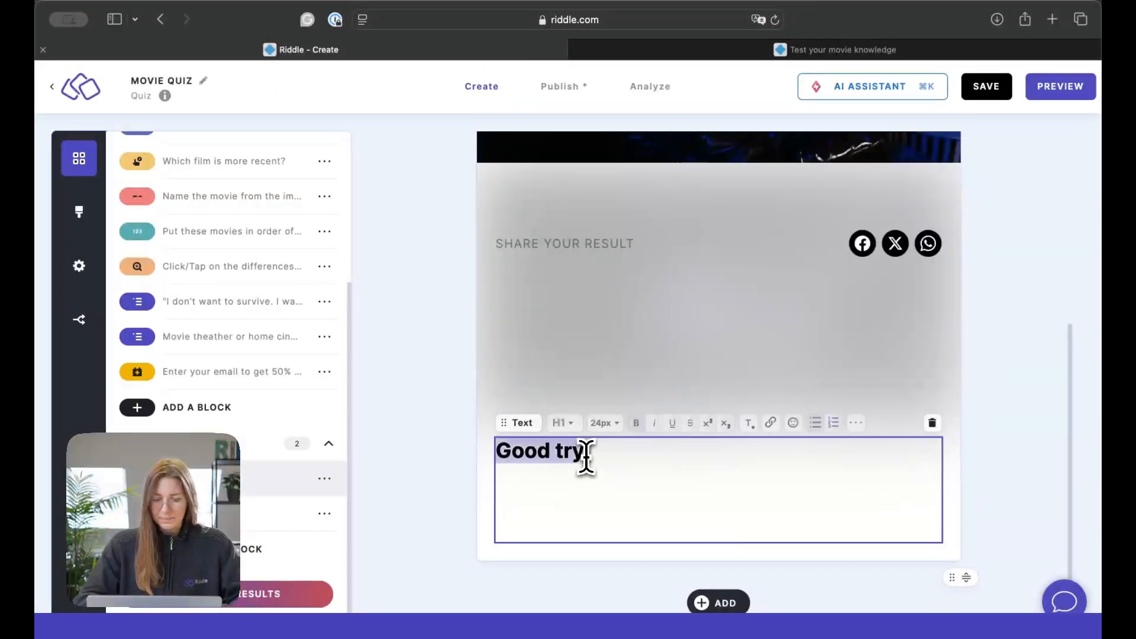
pyautogui.write('G')
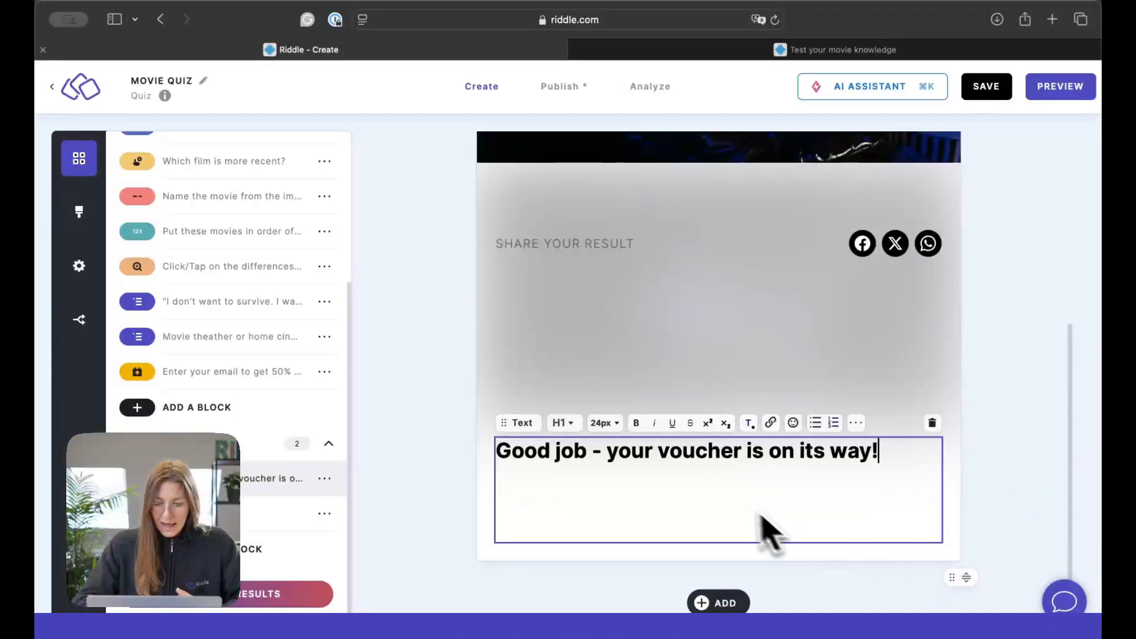
# - Set the font size of the whole voucher message to 20px
pyautogui.click(617, 423)
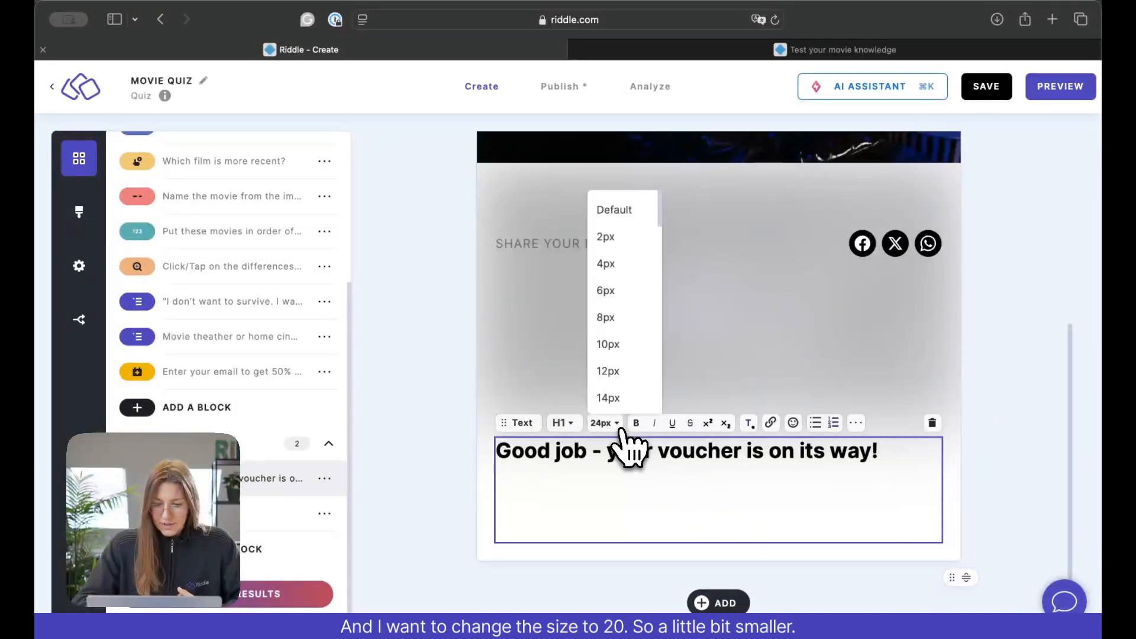
pyautogui.scroll(-2, 627, 409)
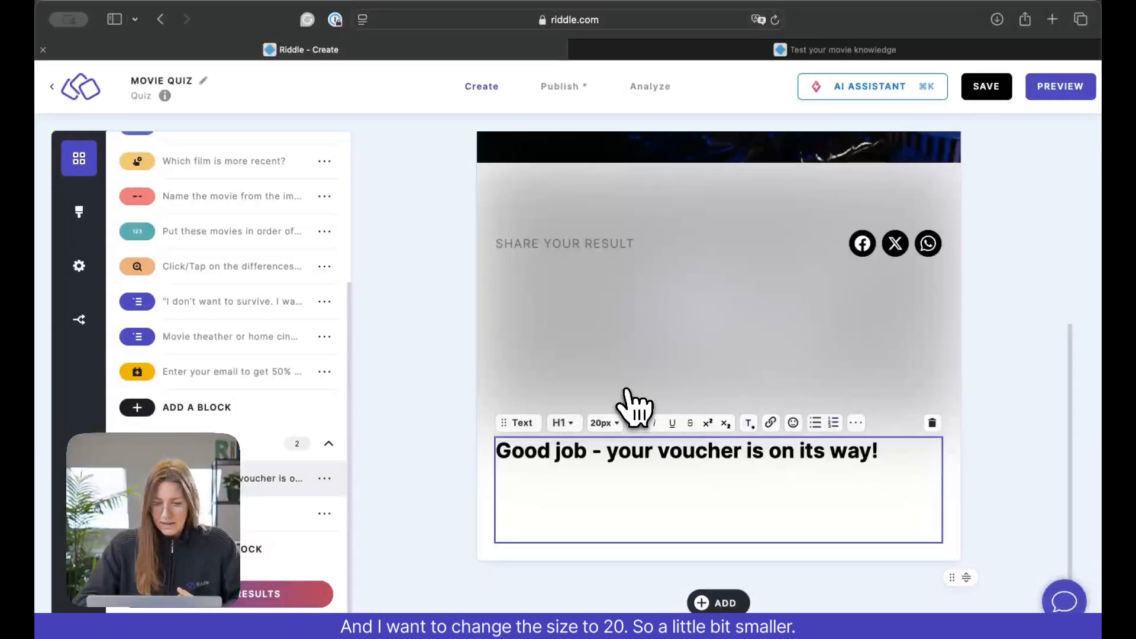
pyautogui.tripleClick(714, 453)
pyautogui.press('super+c')
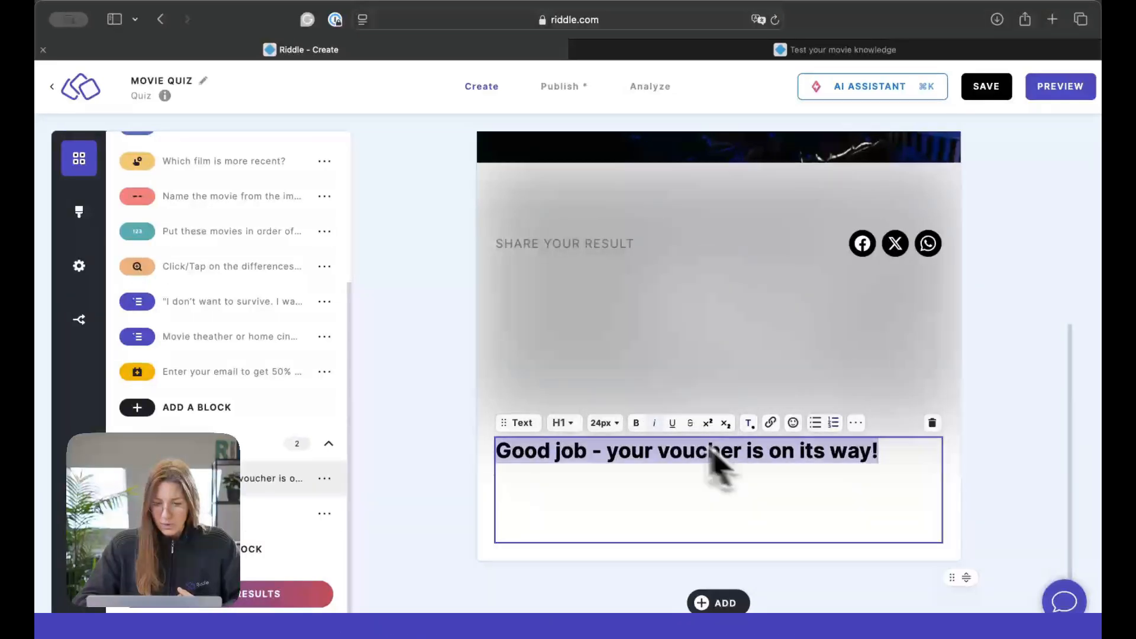
pyautogui.click(617, 423)
pyautogui.click(620, 390)
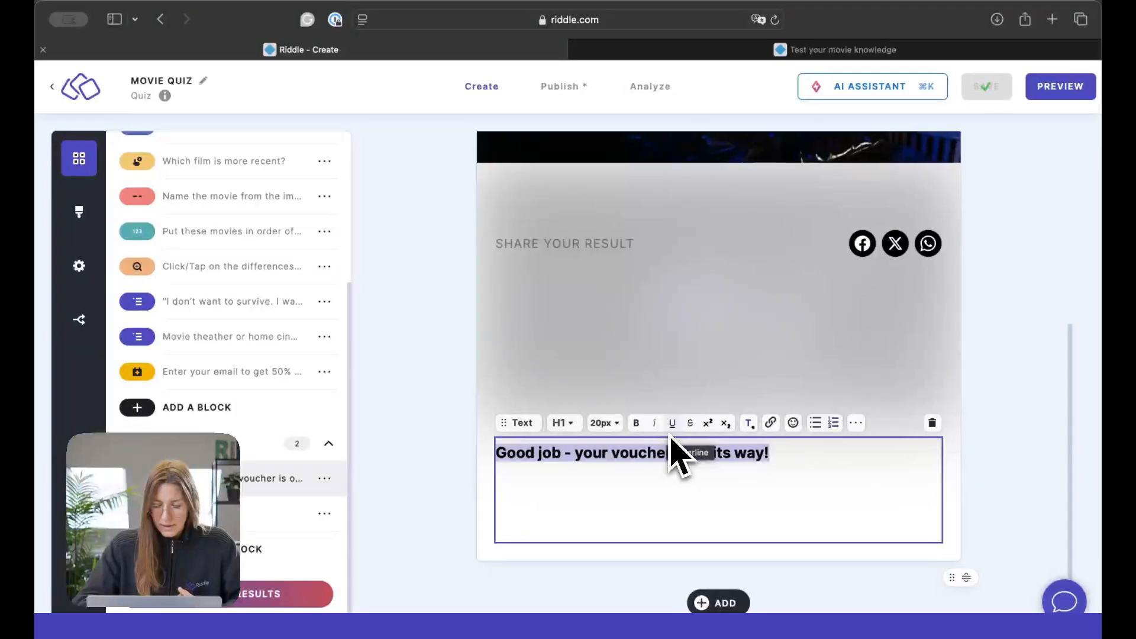
# - Set the voucher message's text color to white, #ffffff
pyautogui.click(751, 425)
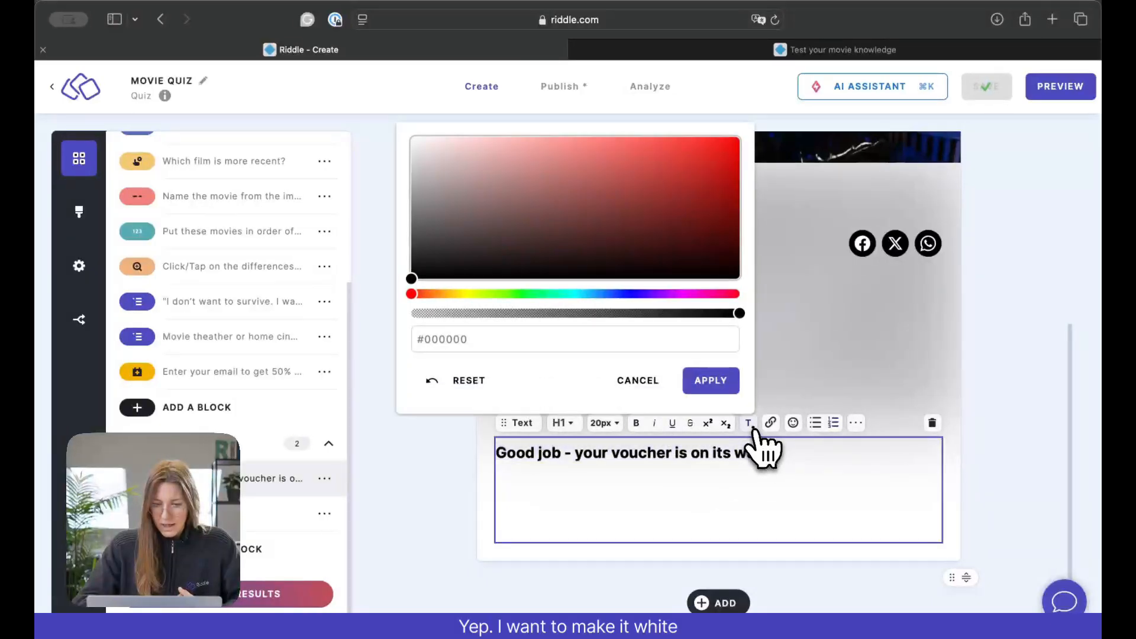
pyautogui.doubleClick(454, 340)
pyautogui.write('ffffff')
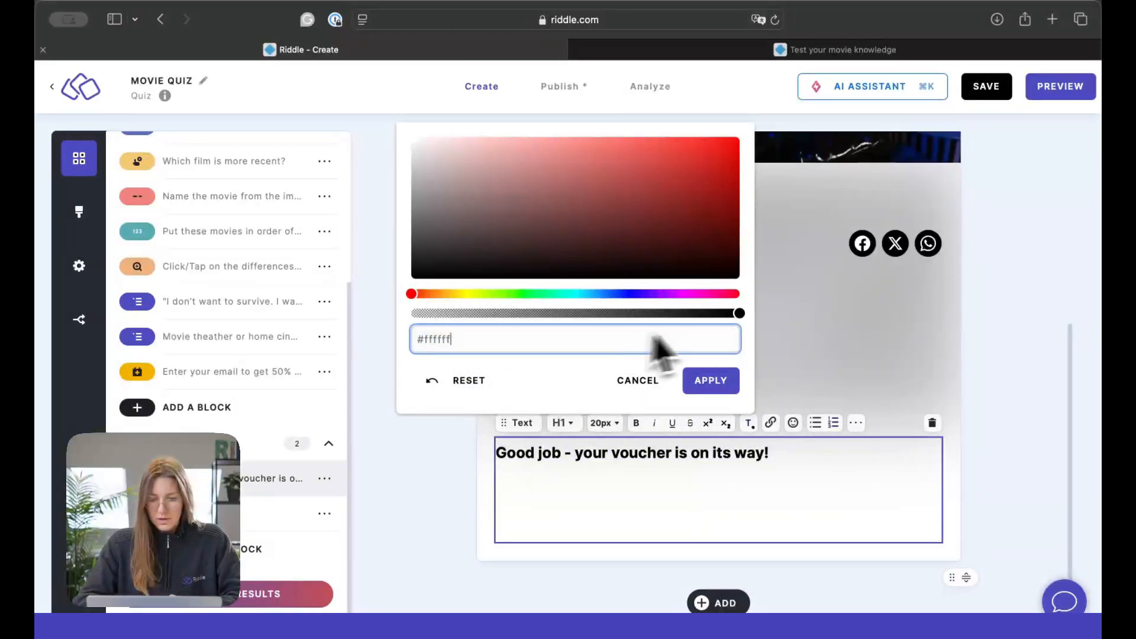
pyautogui.click(710, 380)
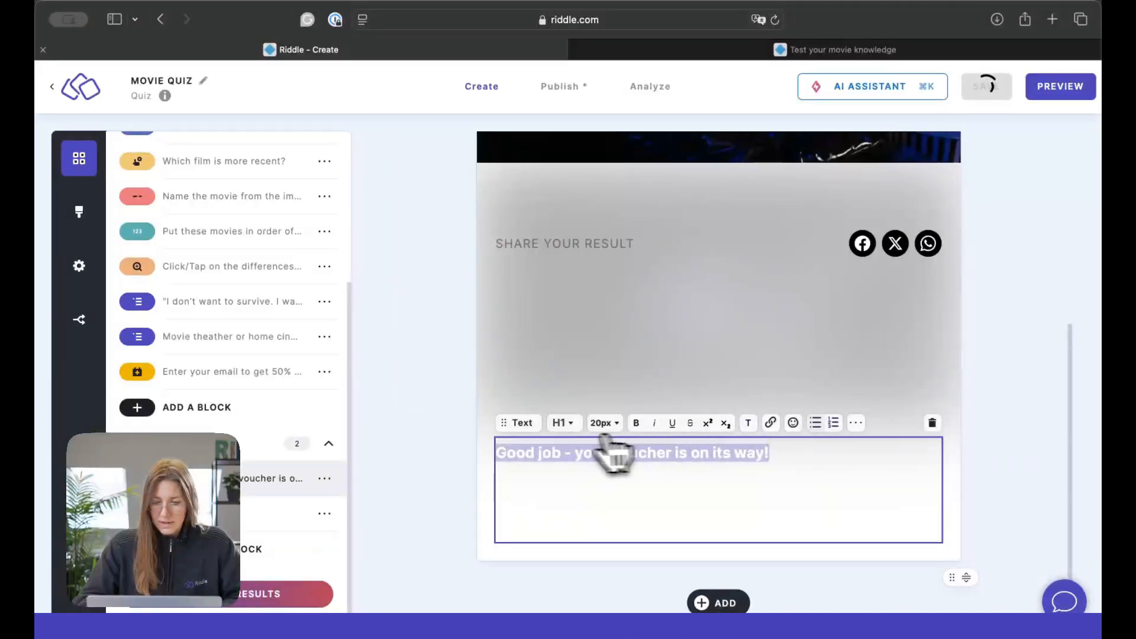
# - Format the voucher message as a paragraph instead of a headline and align it to the center
pyautogui.click(572, 424)
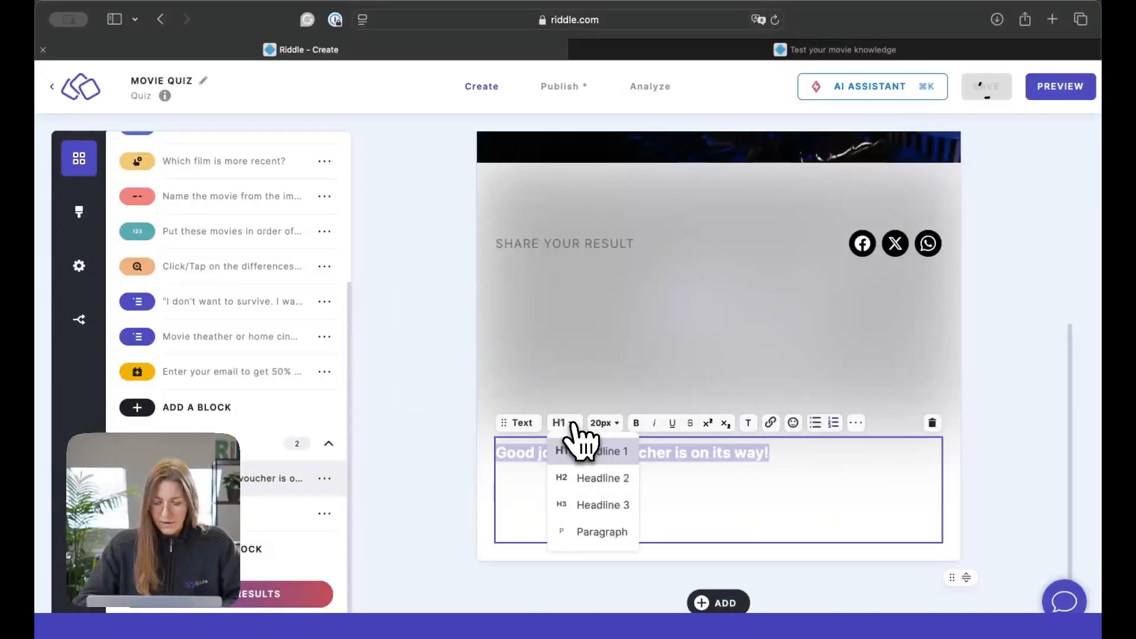
pyautogui.click(604, 531)
pyautogui.click(856, 423)
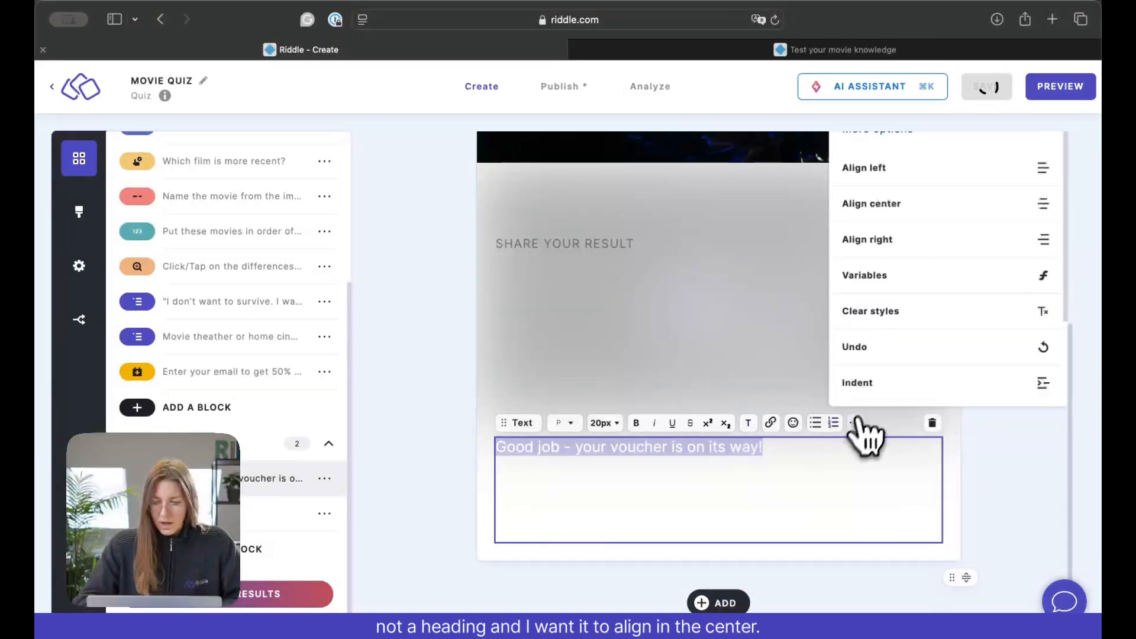
pyautogui.click(921, 204)
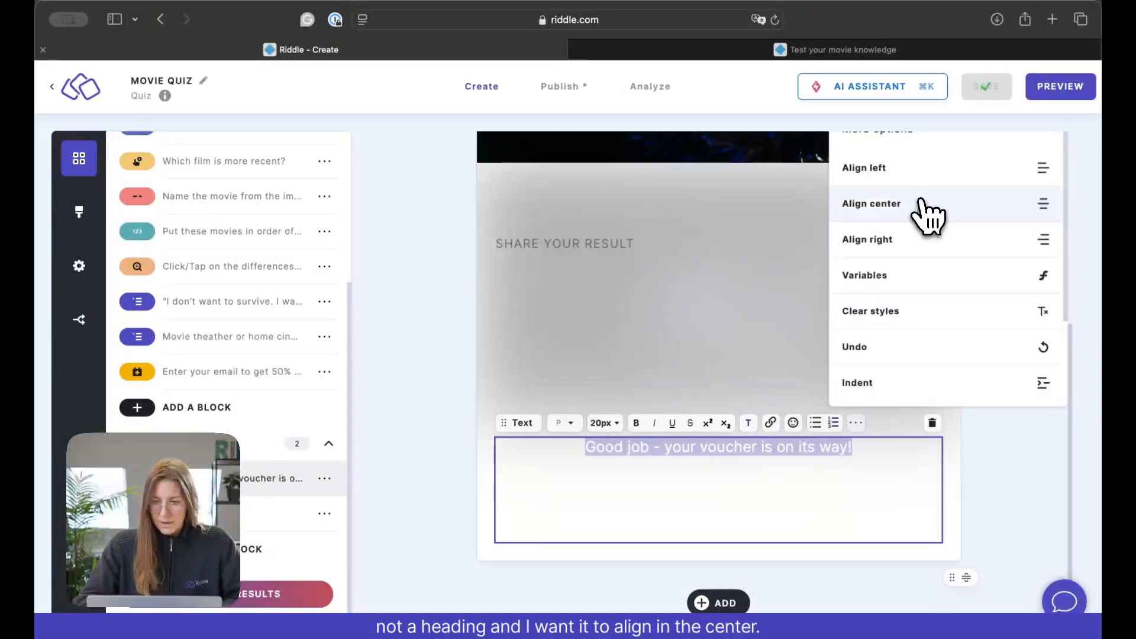
pyautogui.click(1009, 489)
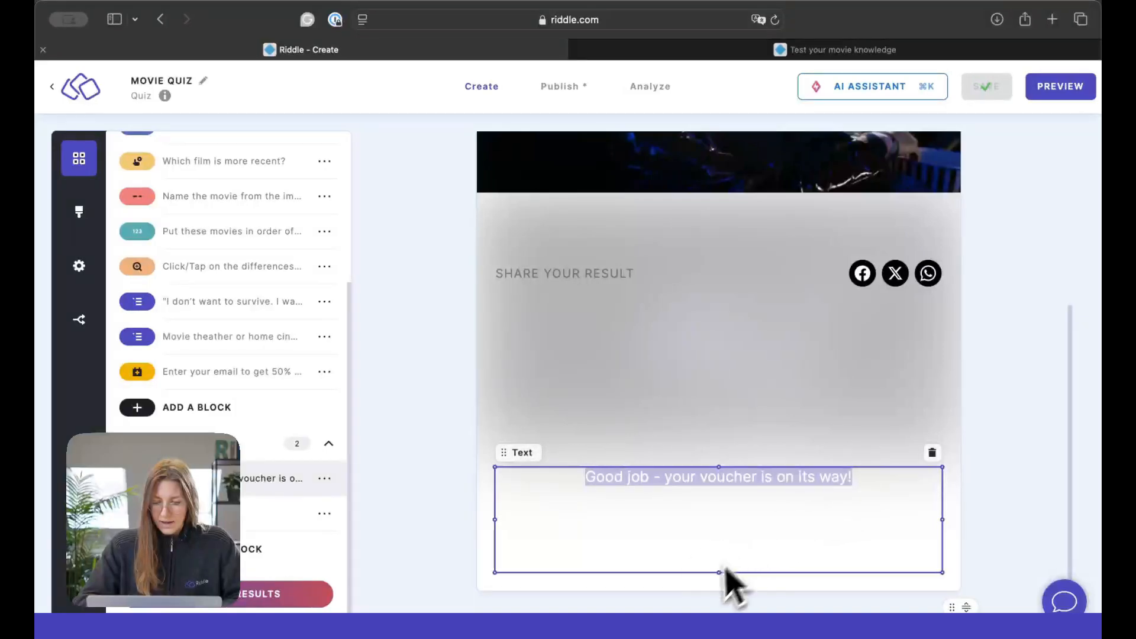
# - Reduce the height of the voucher message's text box to about half
pyautogui.moveTo(722, 572); pyautogui.dragTo(740, 515)
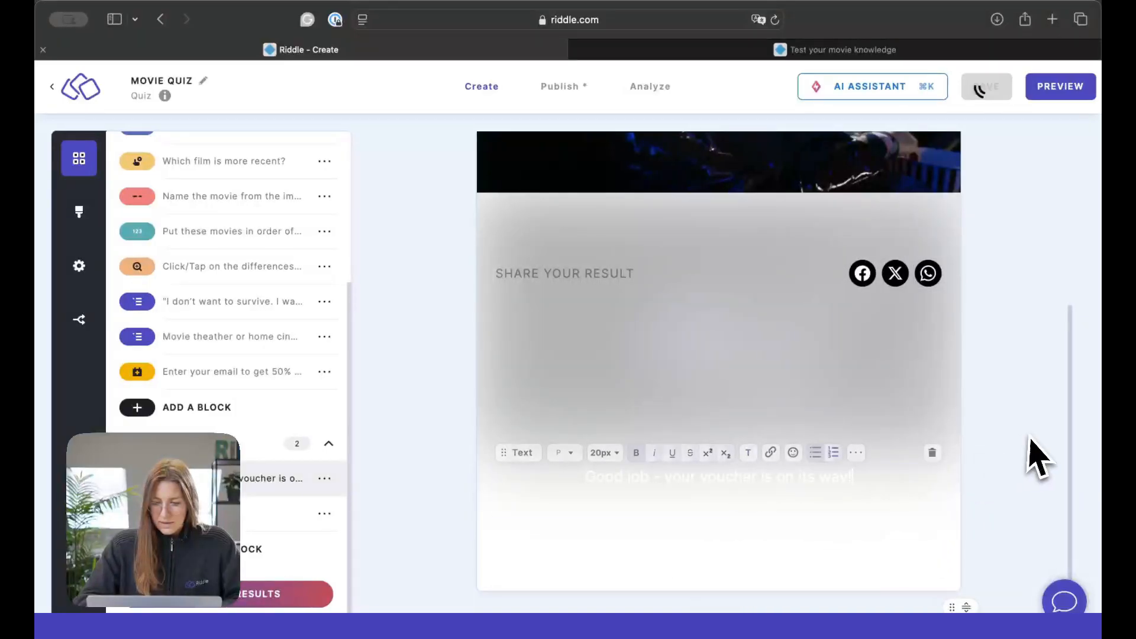
pyautogui.click(722, 521)
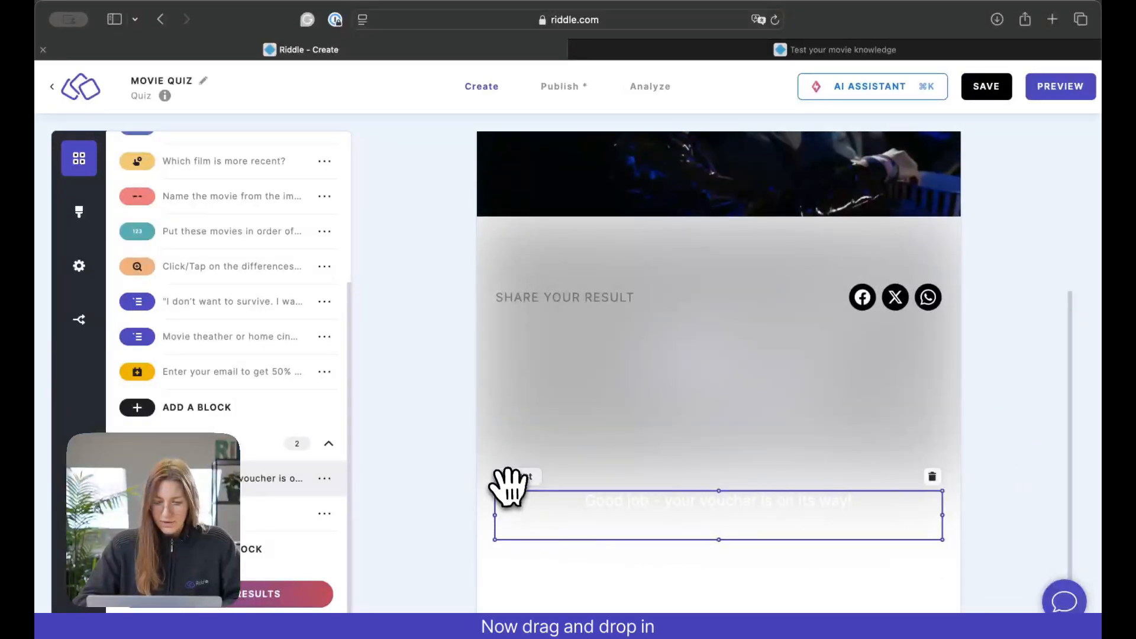
# - Move the voucher message onto the upper part of the cinema image, beside the score, and bring it to the foreground
pyautogui.moveTo(509, 485); pyautogui.dragTo(502, 226)
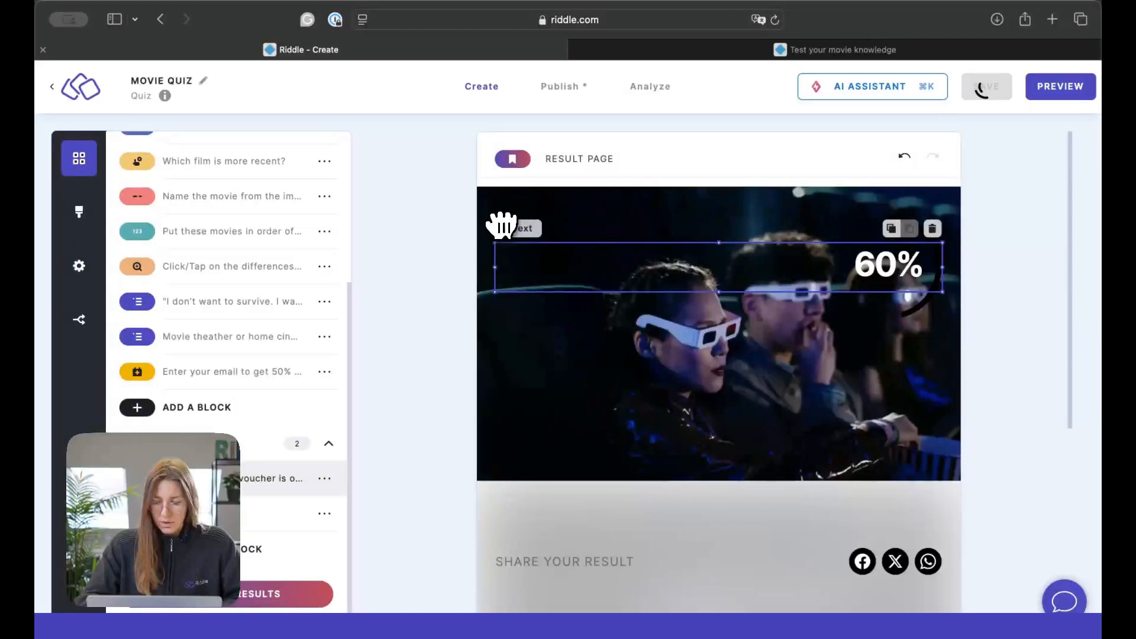
pyautogui.press('super+v')
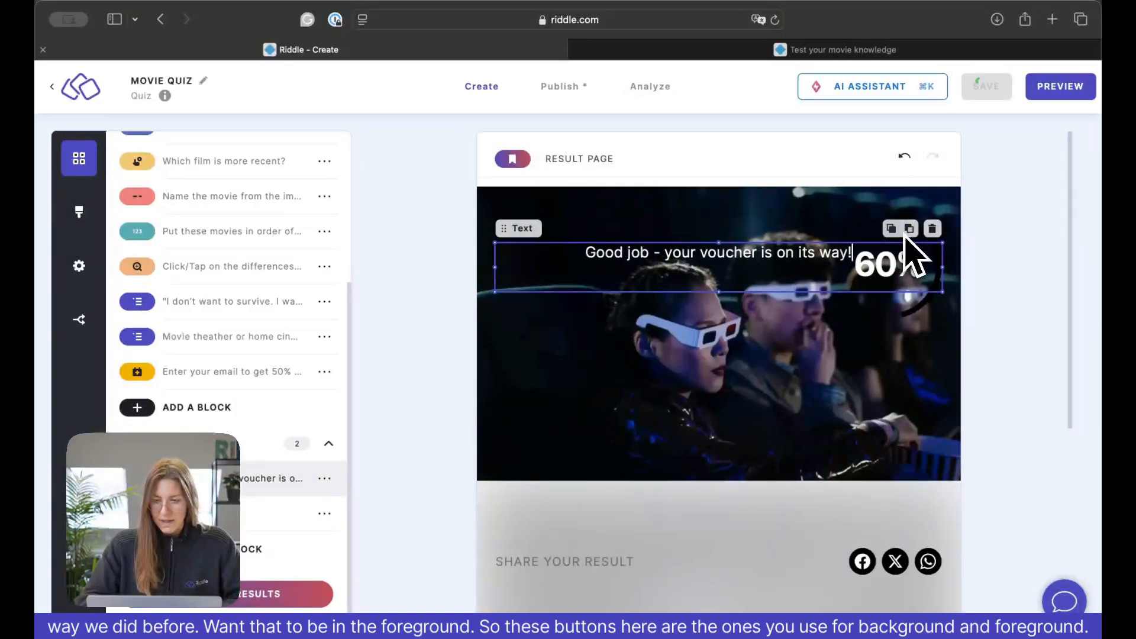
pyautogui.click(1045, 347)
pyautogui.click(761, 258)
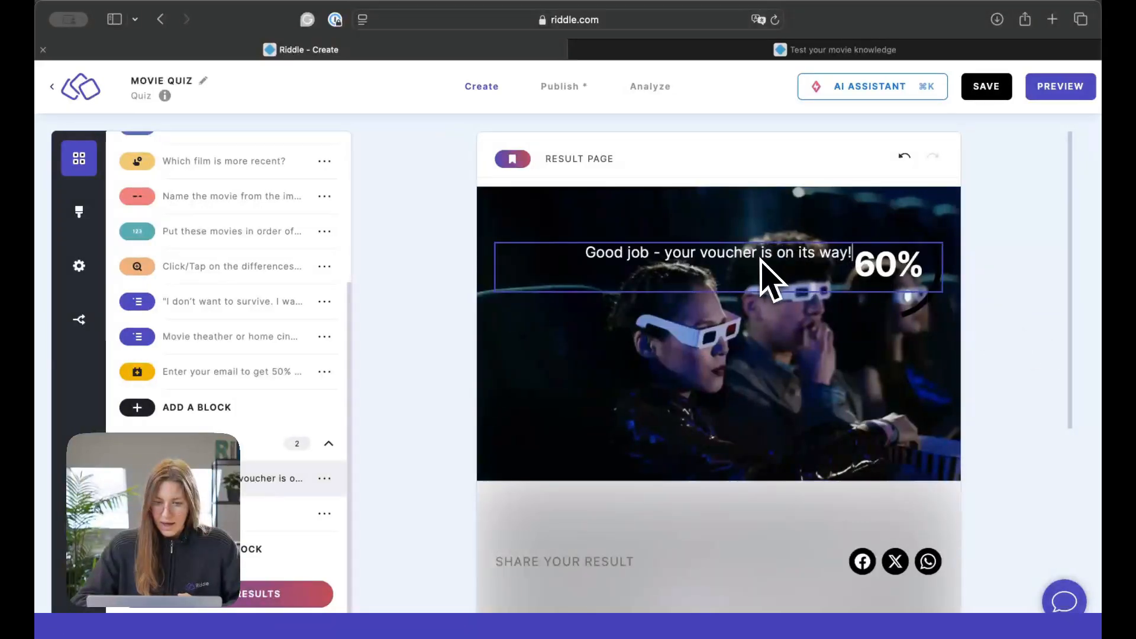
pyautogui.click(900, 302)
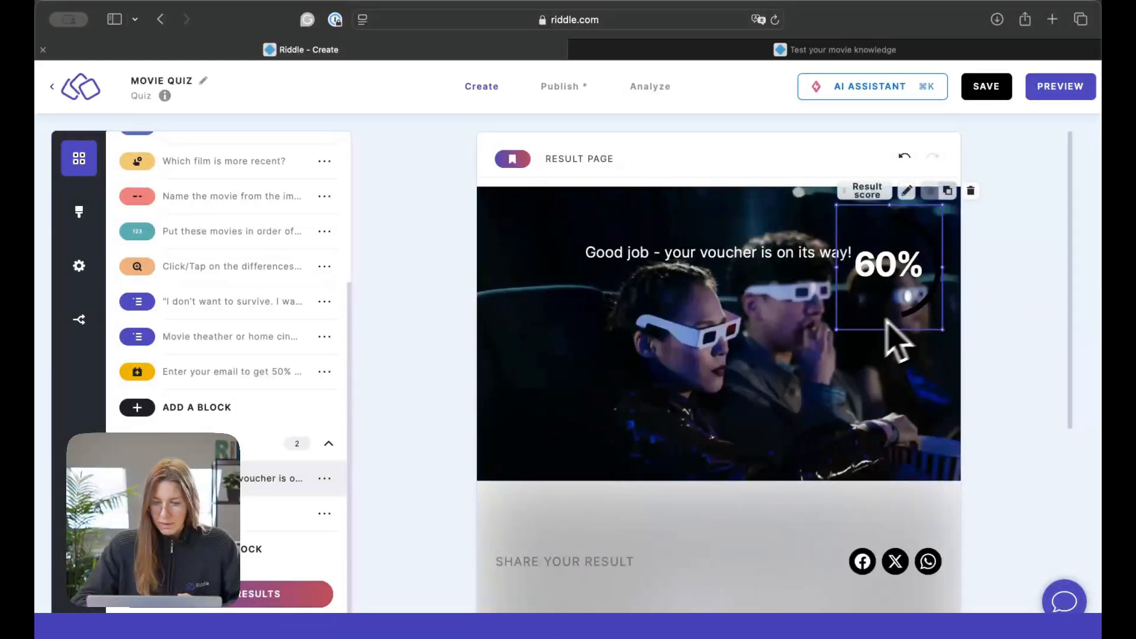
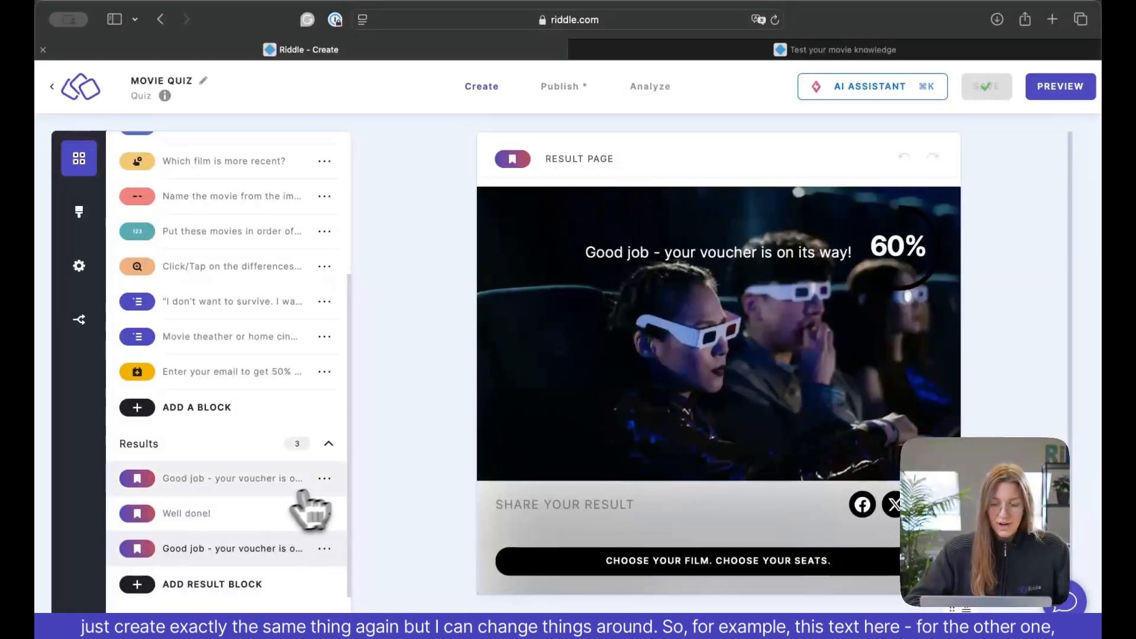
# - Change the duplicated result page's button label to "Find your movie inspiration for your home cinema."
pyautogui.scroll(-1, 418, 495)
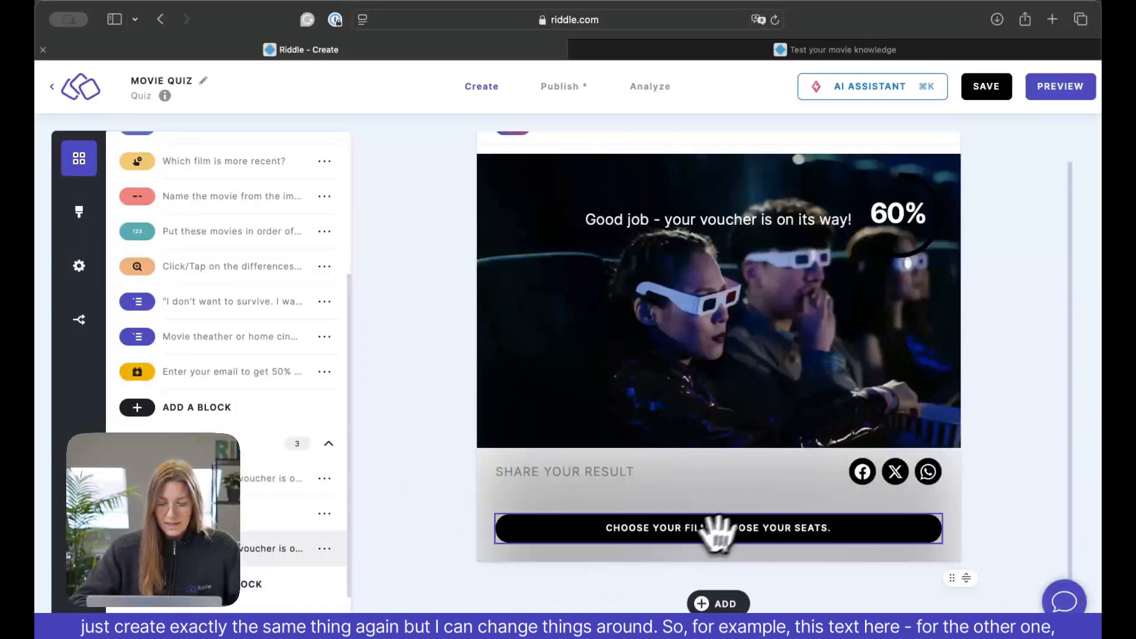
pyautogui.click(751, 526)
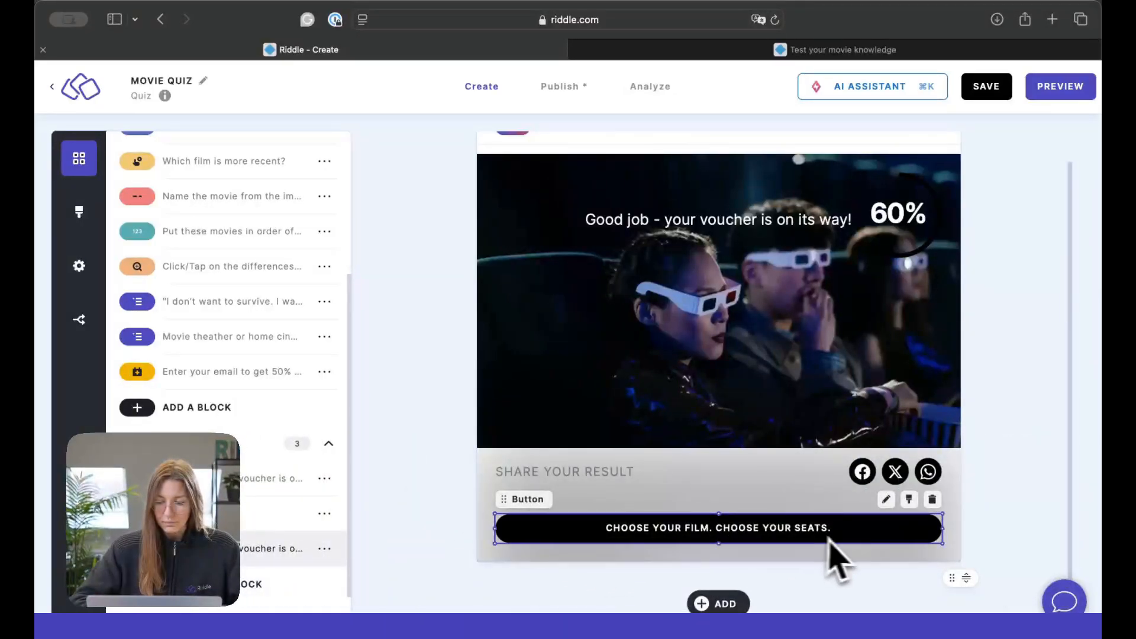
pyautogui.click(886, 499)
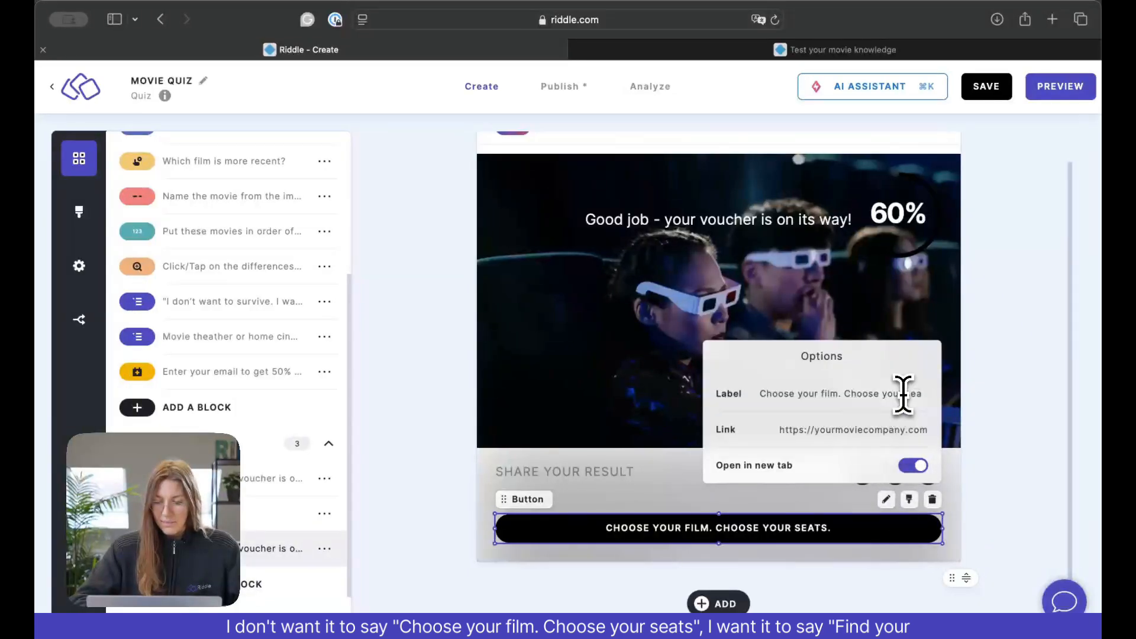
pyautogui.moveTo(757, 393); pyautogui.dragTo(928, 401)
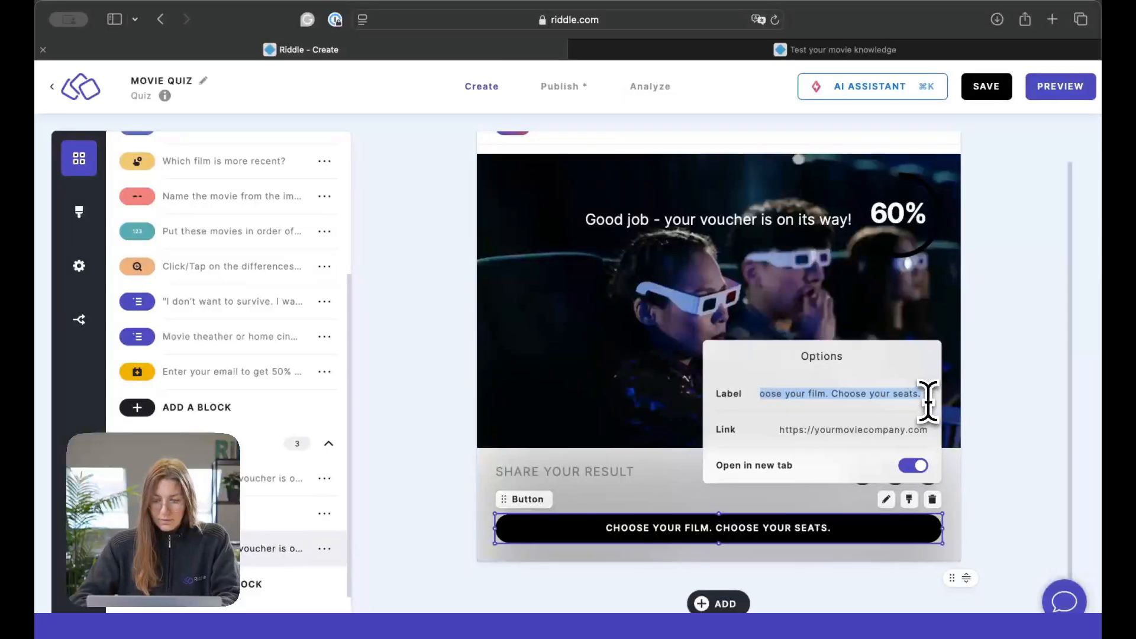
pyautogui.write('Find your')
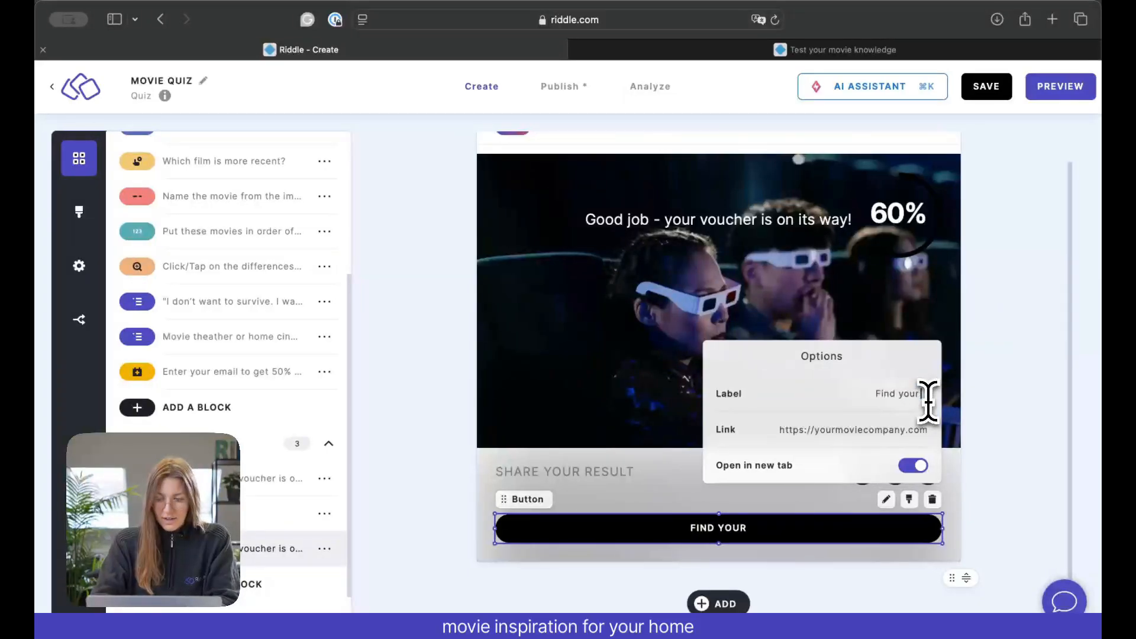
pyautogui.write(' movie insp')
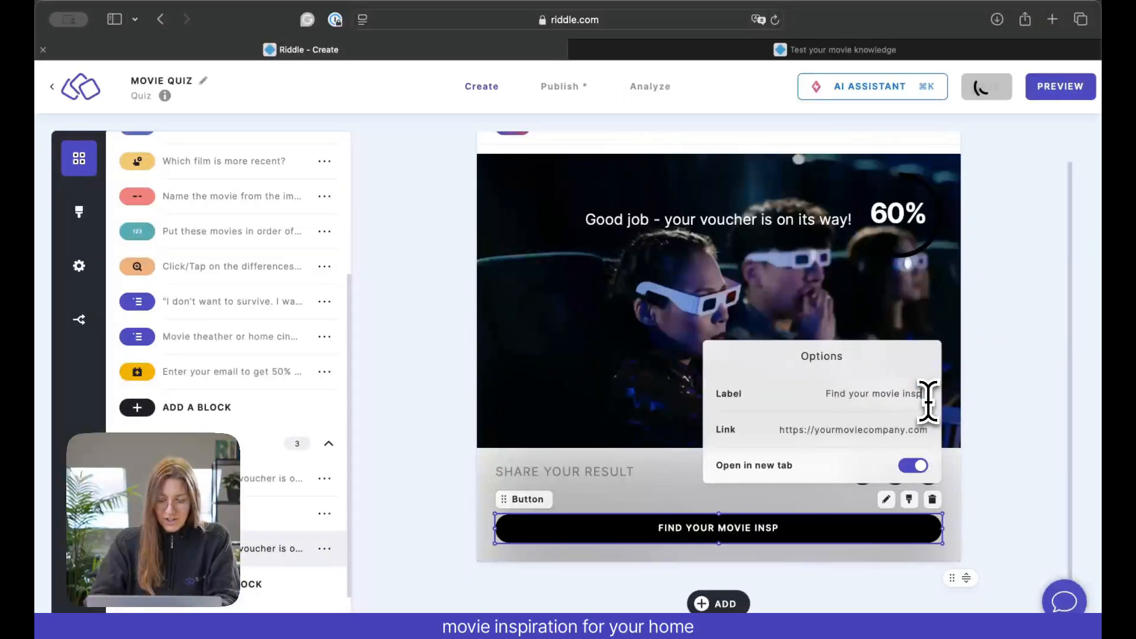
pyautogui.write('iration for your')
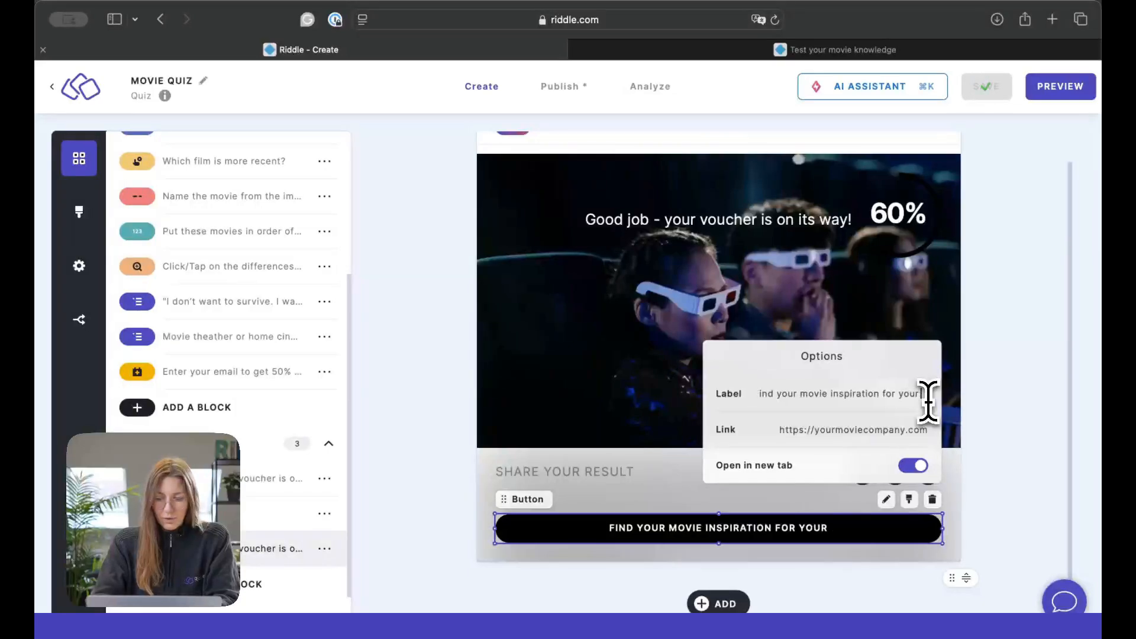
pyautogui.write(' home cinema.')
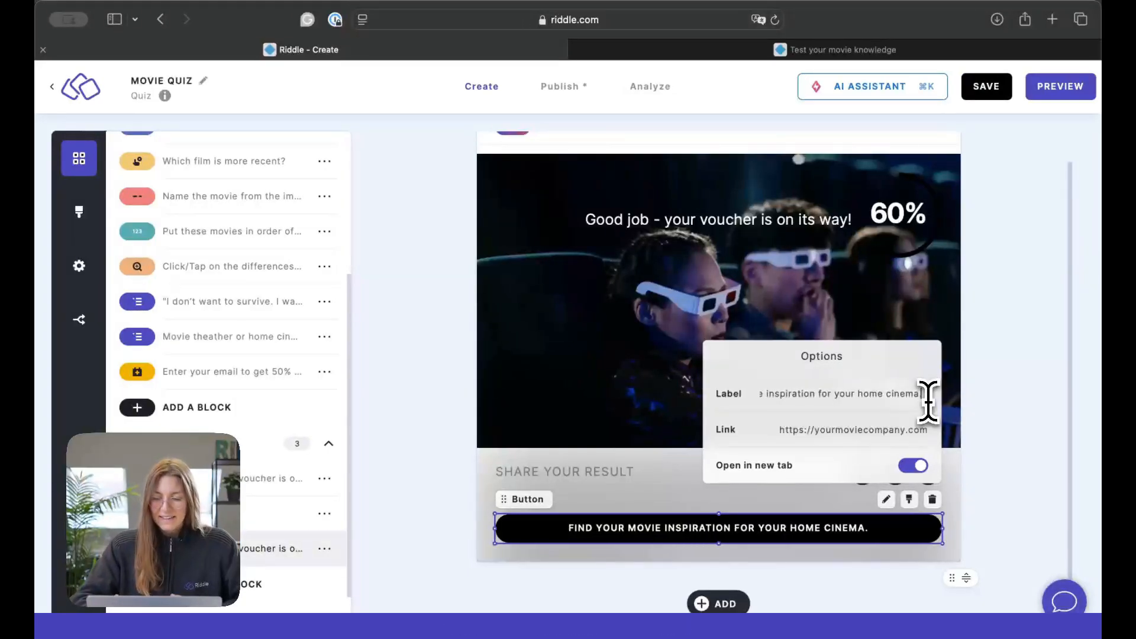
pyautogui.click(924, 431)
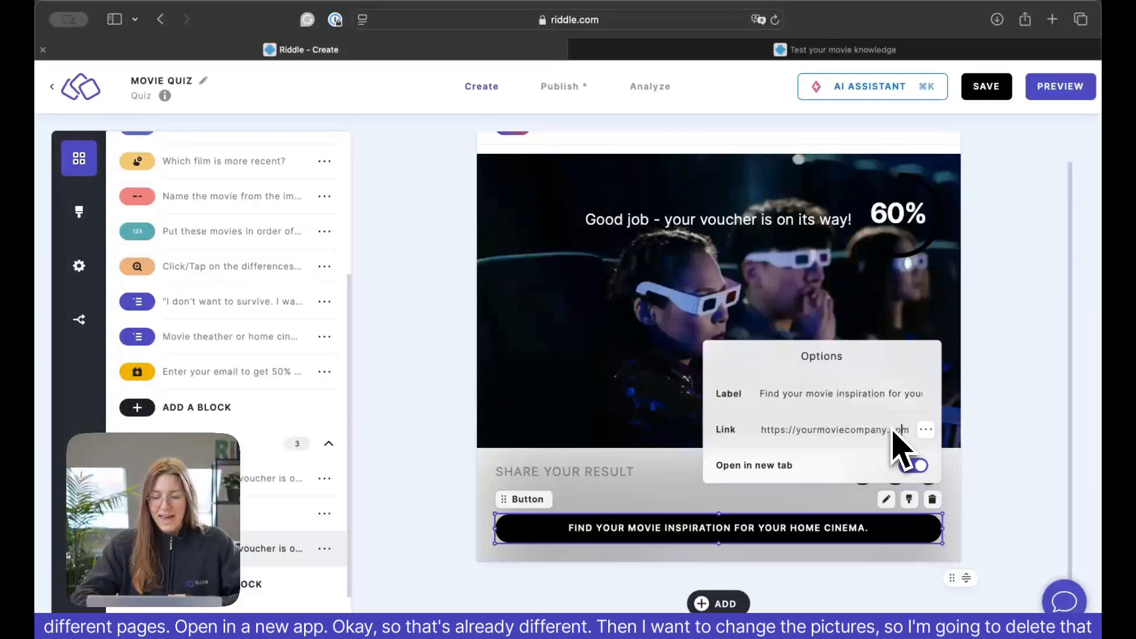
pyautogui.click(984, 454)
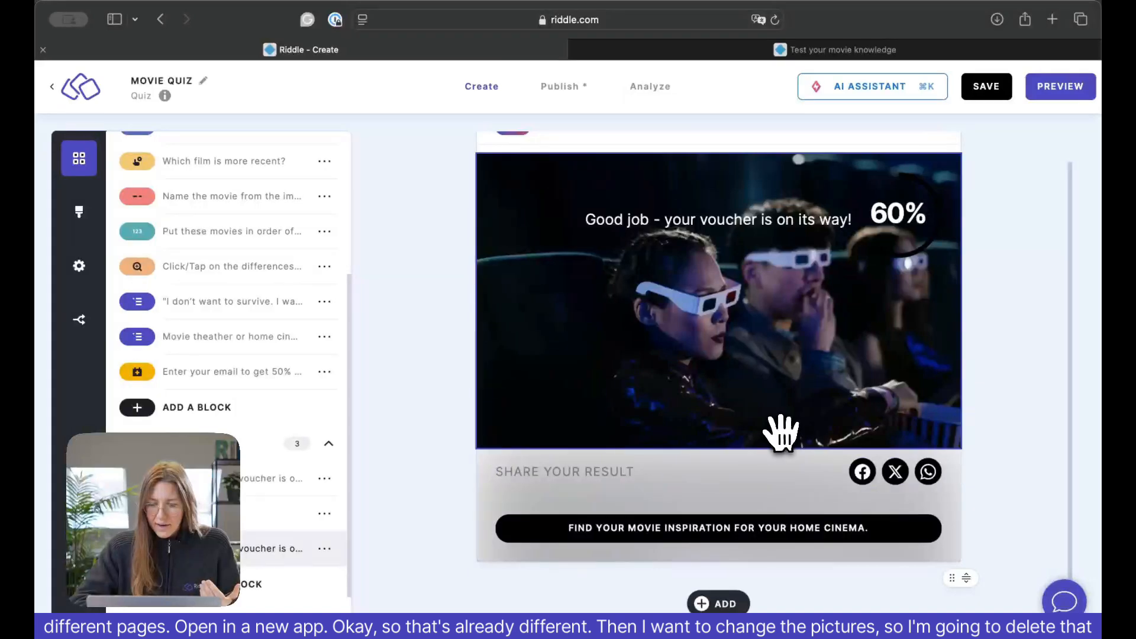
# - Delete the cinema image and put a new empty media element in its place at the top of the result page
pyautogui.click(793, 405)
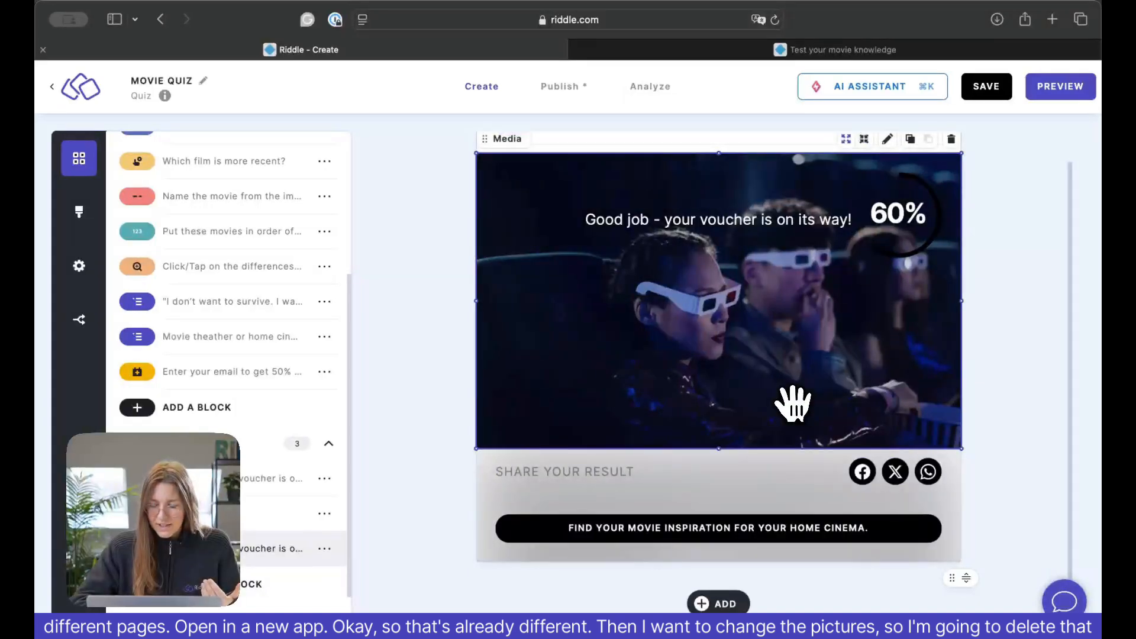
pyautogui.click(952, 140)
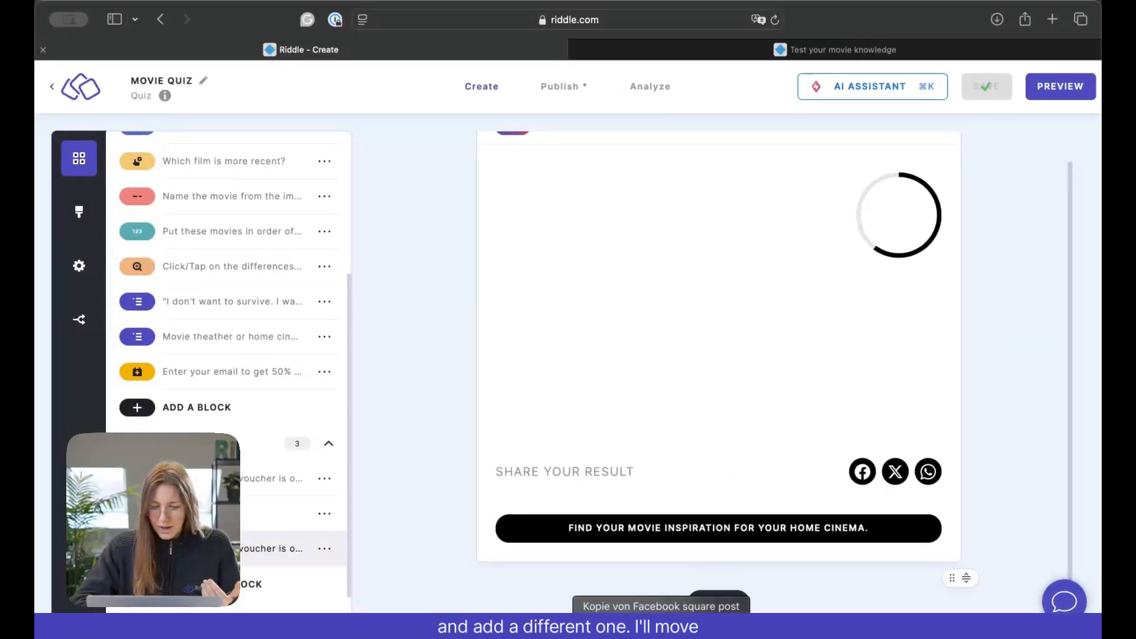
pyautogui.click(719, 601)
pyautogui.click(624, 386)
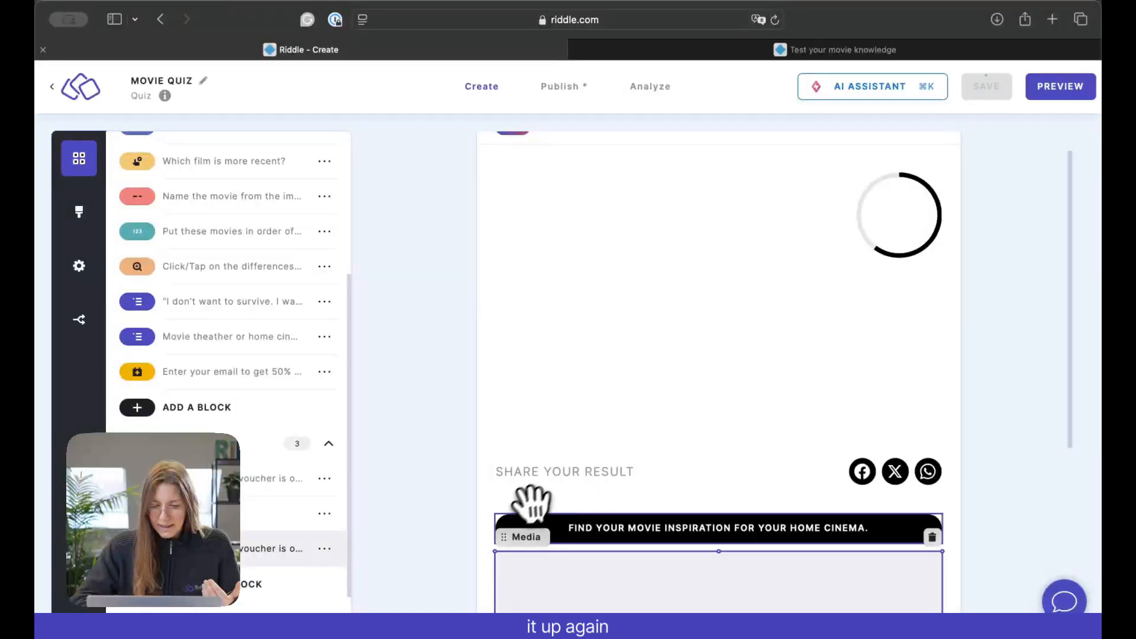
pyautogui.moveTo(507, 532); pyautogui.dragTo(520, 223)
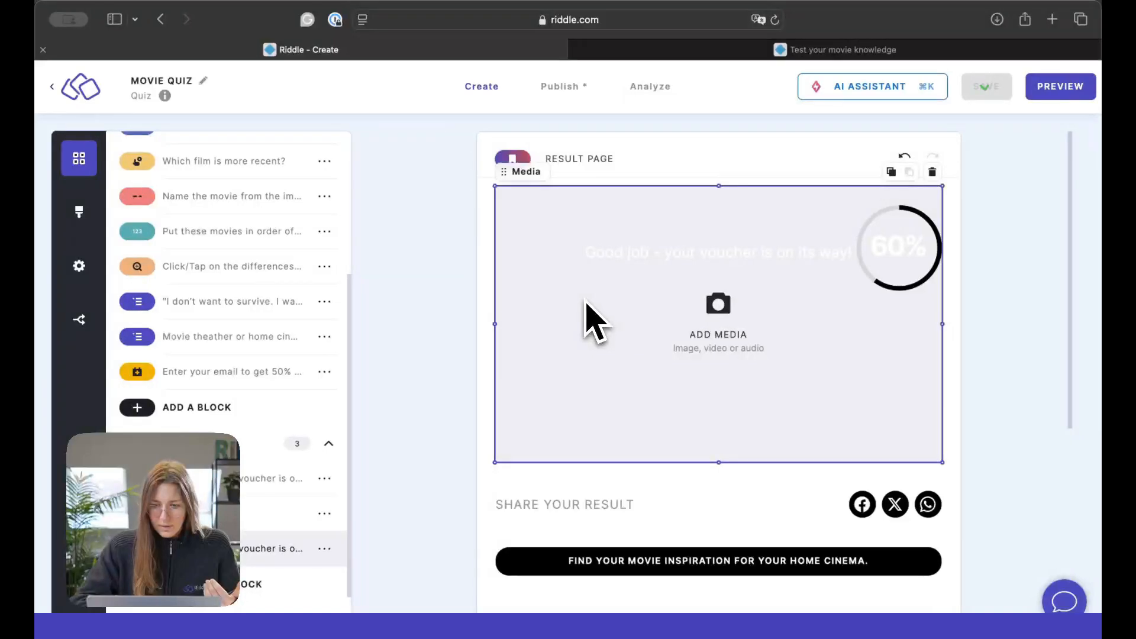
pyautogui.moveTo(504, 171); pyautogui.dragTo(516, 220)
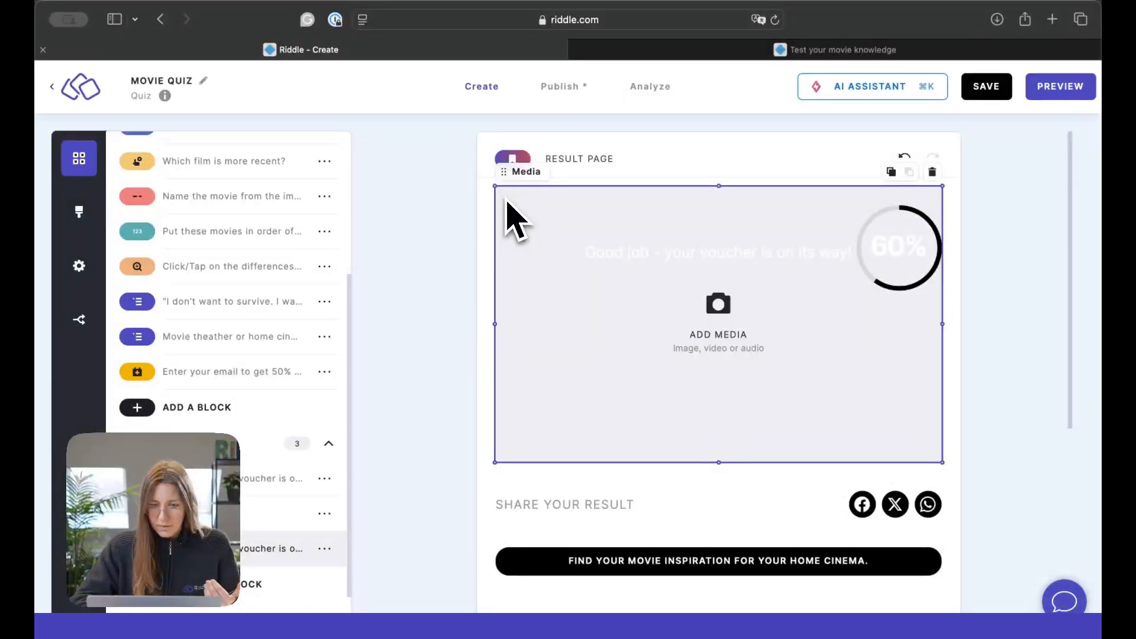
# - Fill the empty media element with pexels-photo-7900688.jpg from the Movie quiz folder of the saved media
pyautogui.click(733, 323)
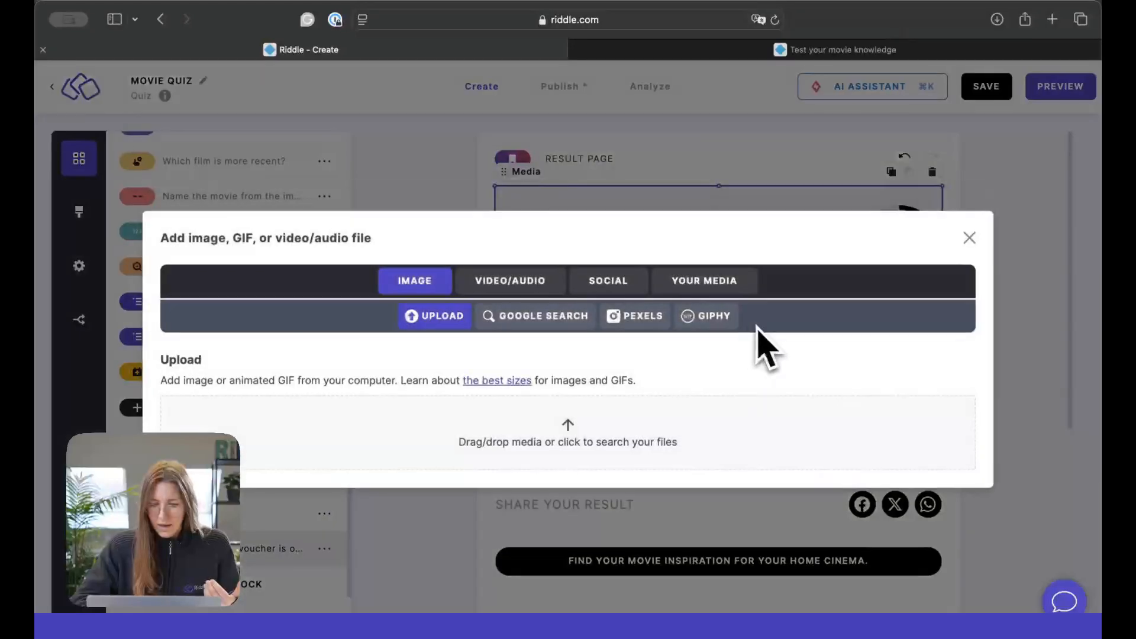
pyautogui.click(708, 283)
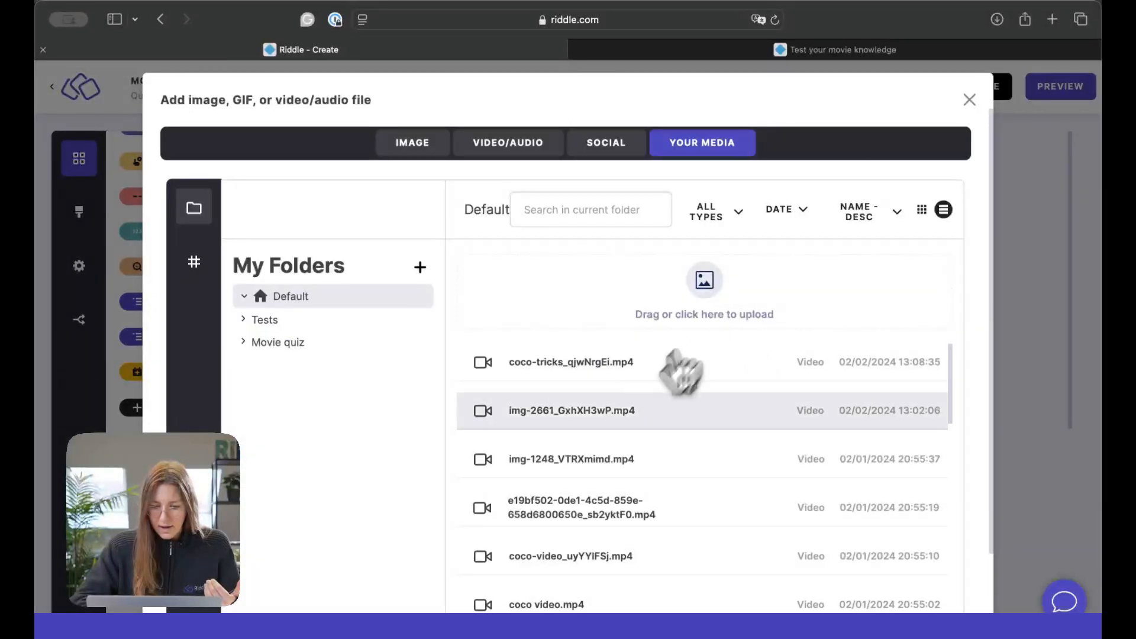
pyautogui.click(298, 343)
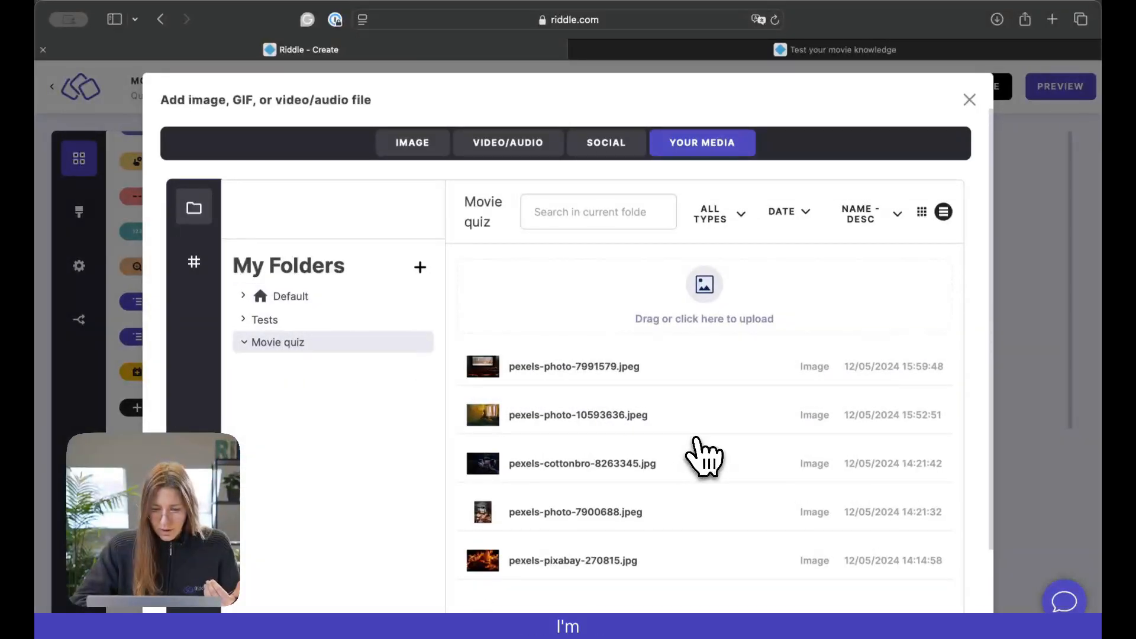
pyautogui.scroll(-1, 705, 456)
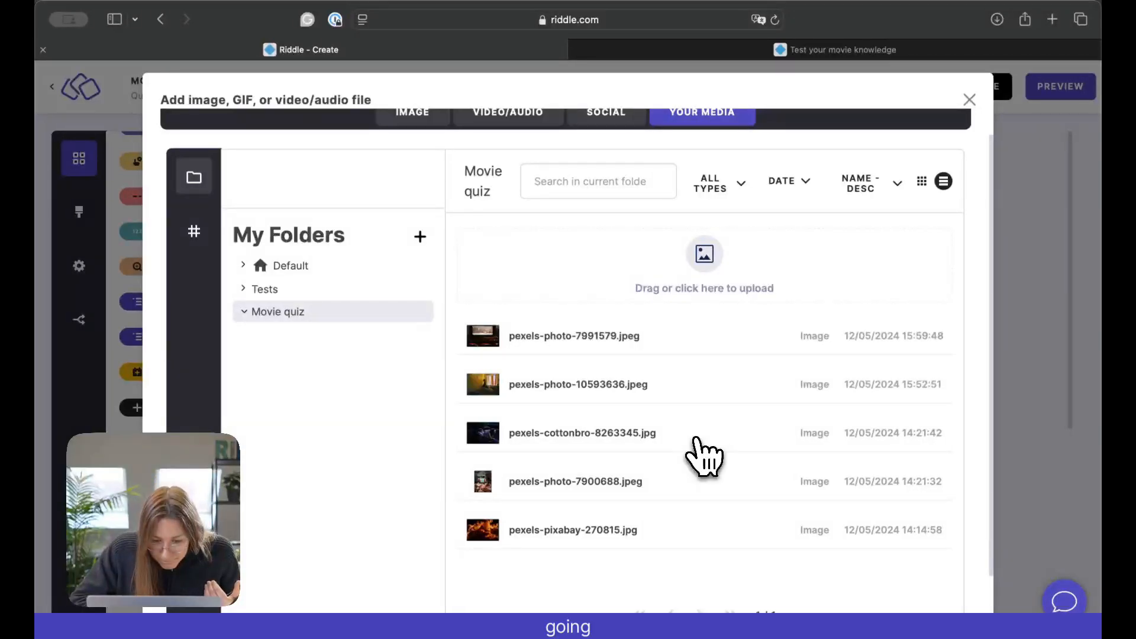
pyautogui.click(629, 481)
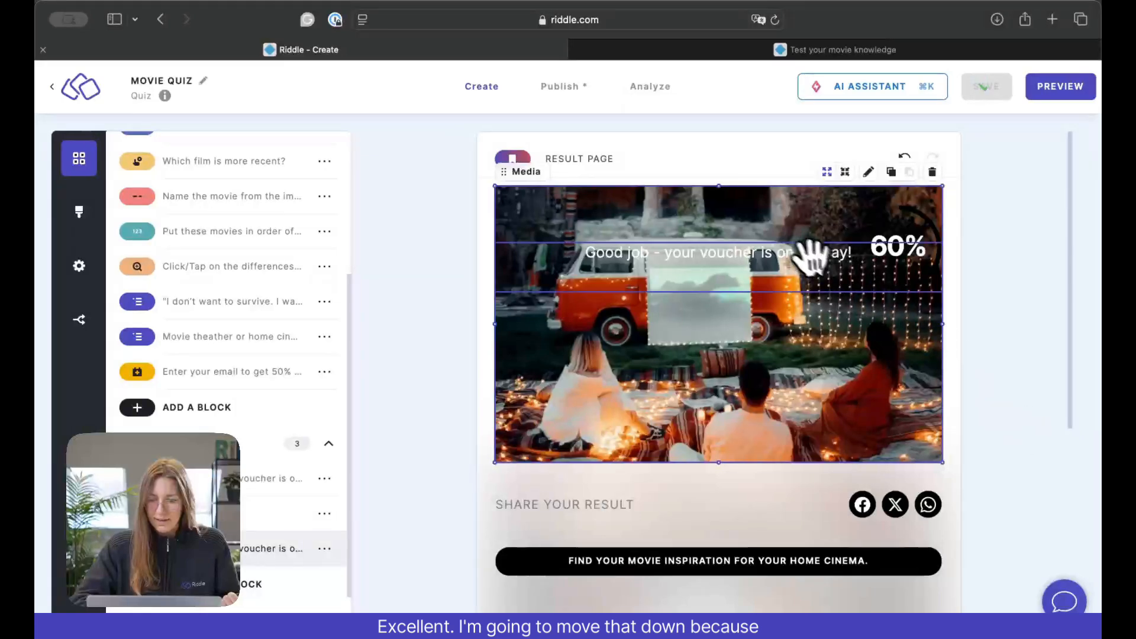
# - Extend the new picture to the page's full width and place the voucher message near its upper edge
pyautogui.moveTo(809, 255); pyautogui.dragTo(811, 490)
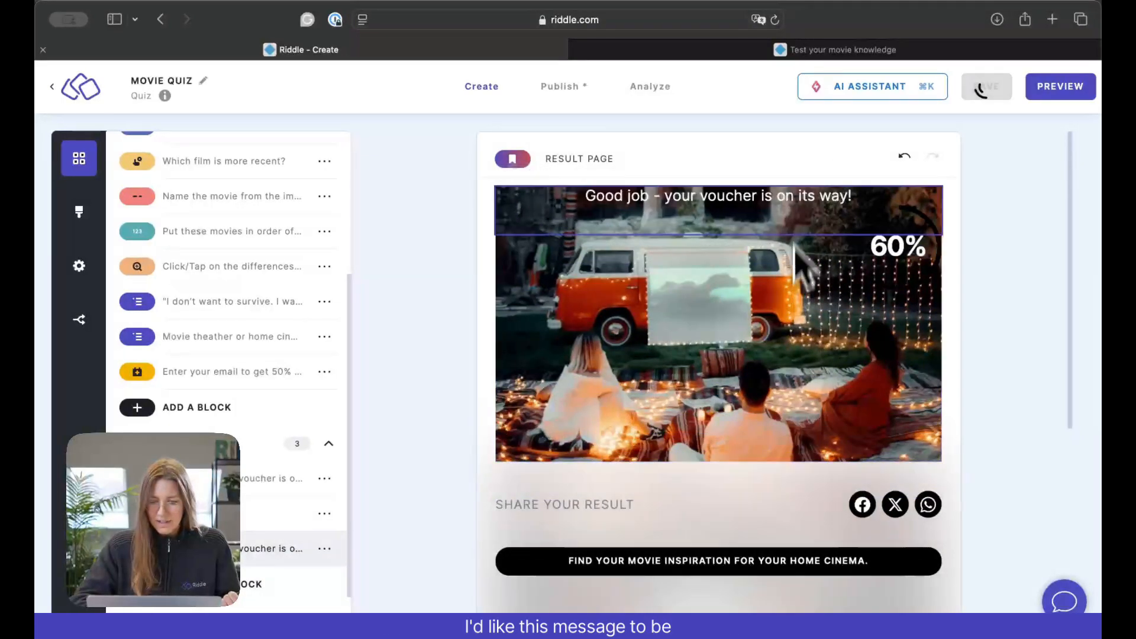
pyautogui.click(796, 201)
pyautogui.scroll(-1, 796, 203)
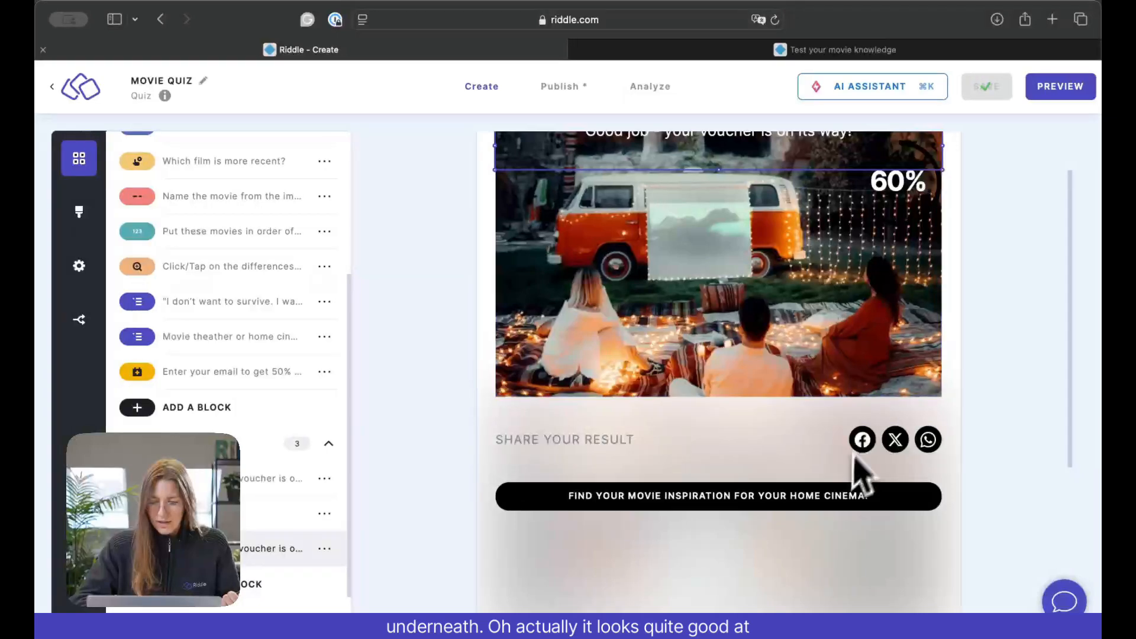
pyautogui.scroll(1, 893, 310)
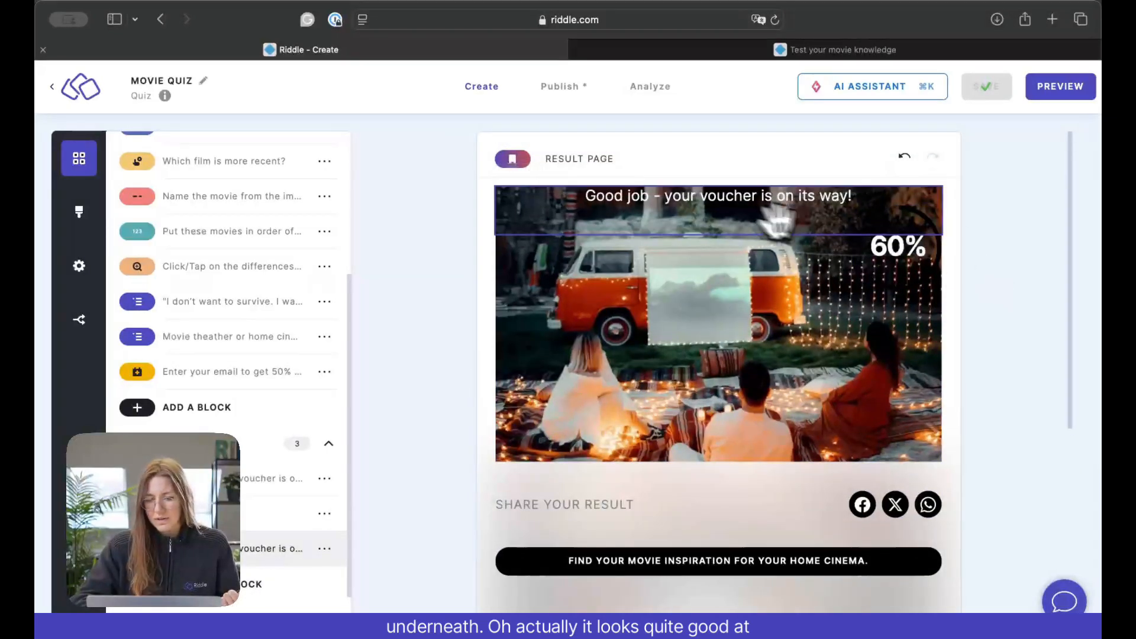
pyautogui.moveTo(499, 173); pyautogui.dragTo(503, 172)
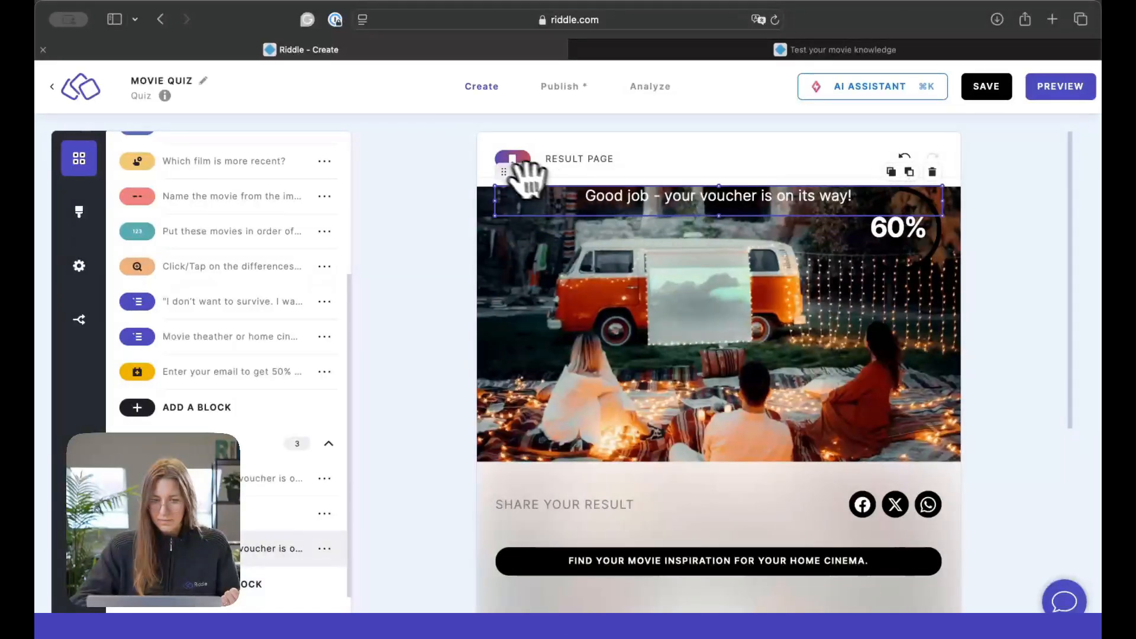
pyautogui.moveTo(507, 165); pyautogui.dragTo(498, 182)
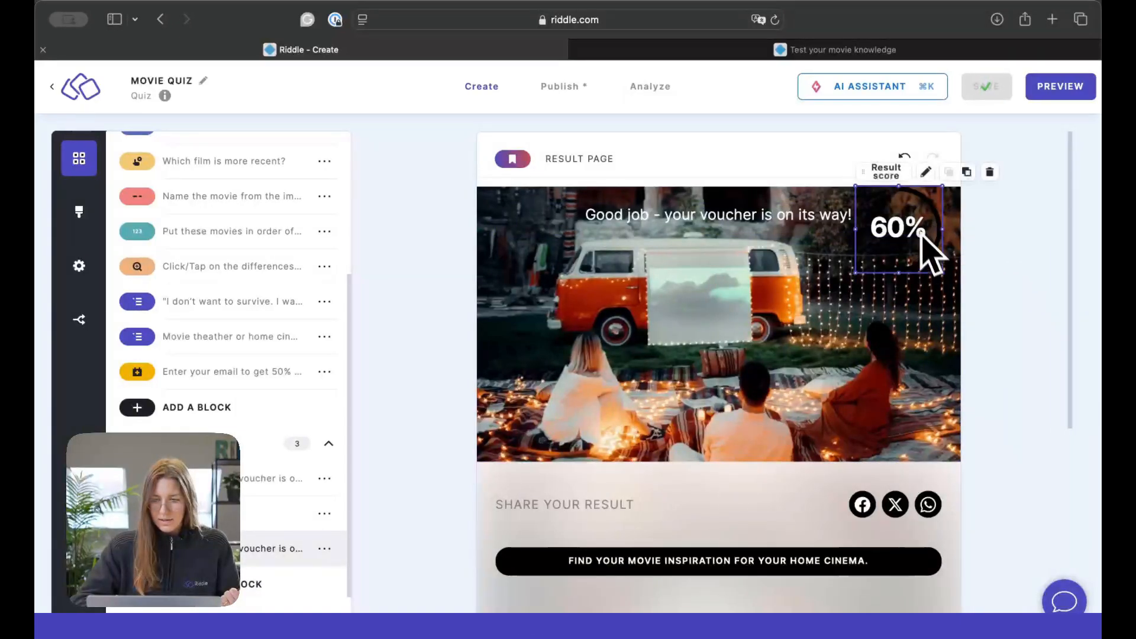
# - Set the result score's circle primary color to white, #FFFFFF, and move the score slightly down on the picture
pyautogui.click(926, 171)
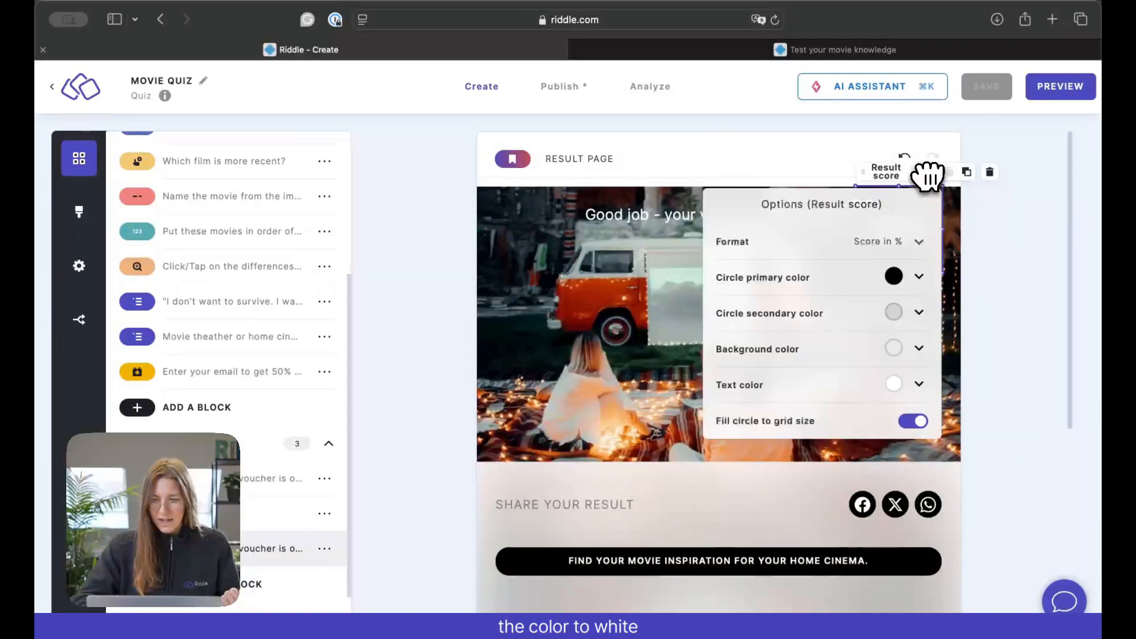
pyautogui.click(919, 276)
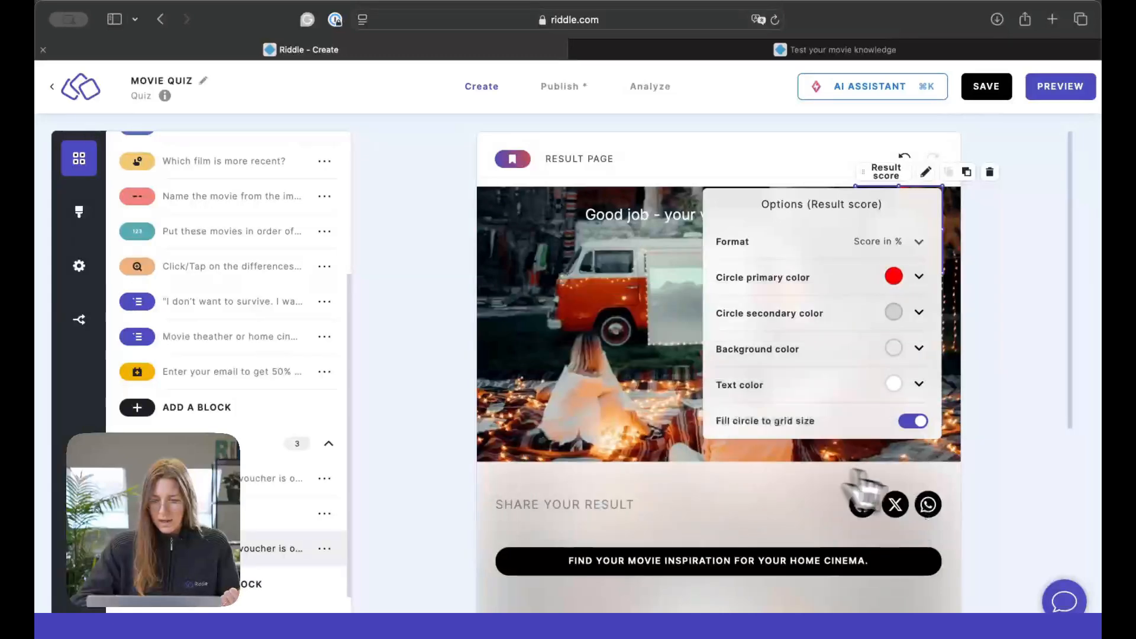
pyautogui.click(920, 277)
pyautogui.click(616, 394)
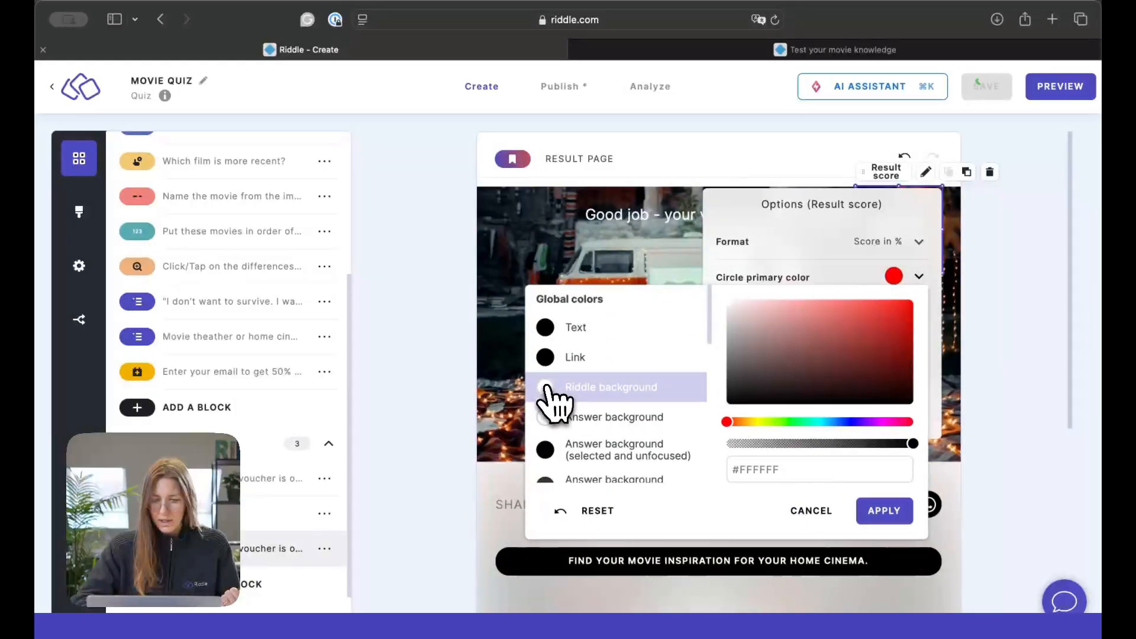
pyautogui.click(888, 512)
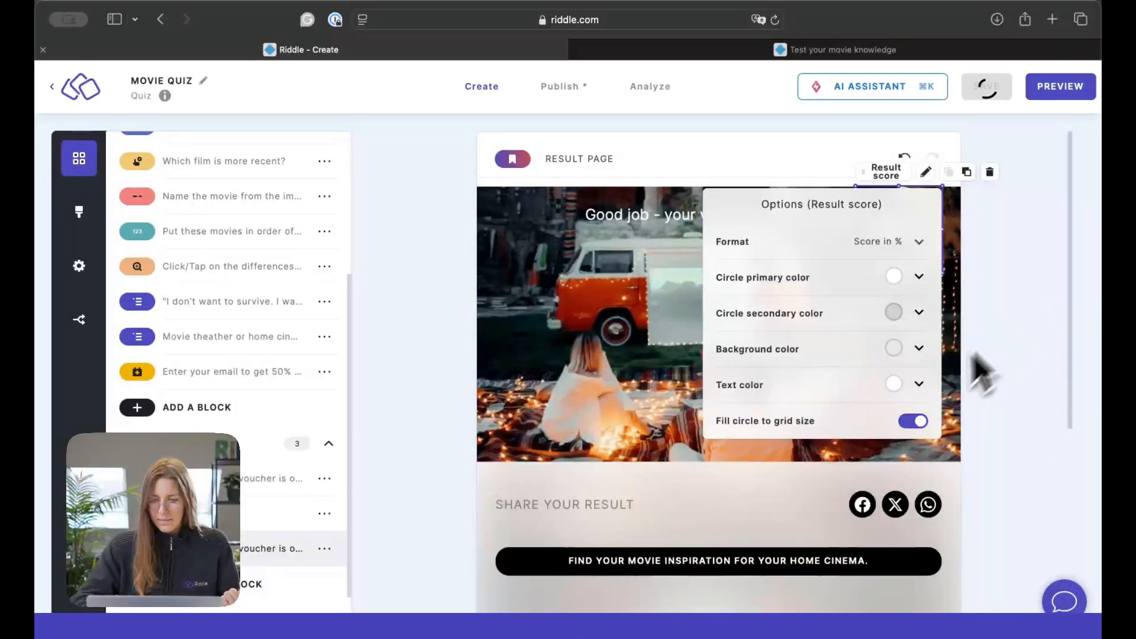
pyautogui.click(1043, 361)
pyautogui.moveTo(907, 241); pyautogui.dragTo(907, 260)
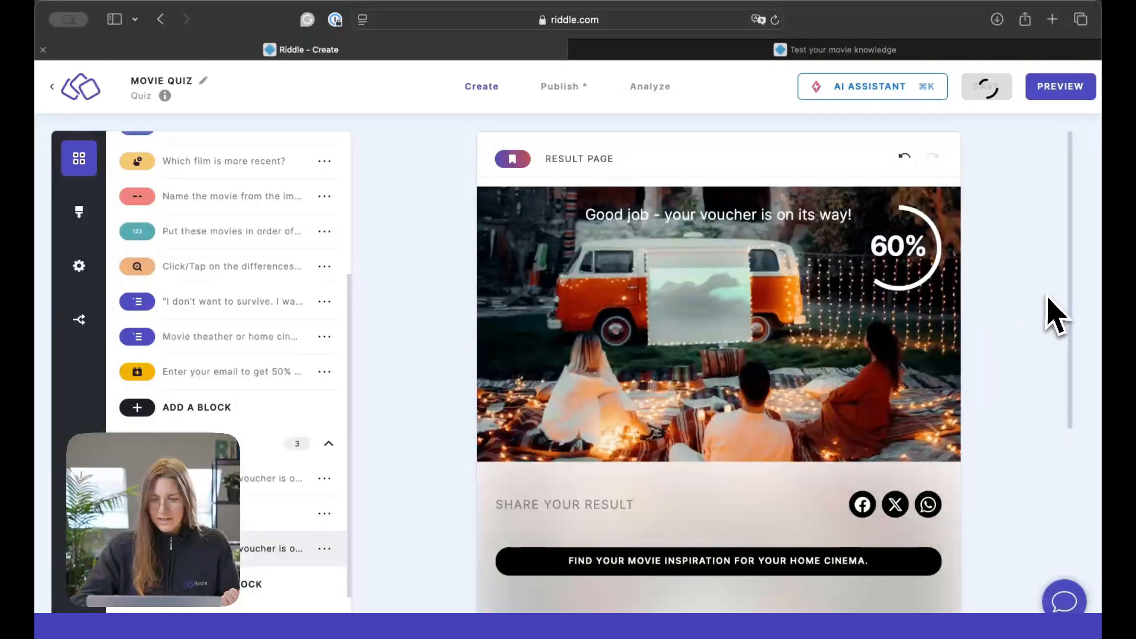
# - Check the adapted result page's layout and preview it in the desktop view down to its end
pyautogui.scroll(-2, 1023, 314)
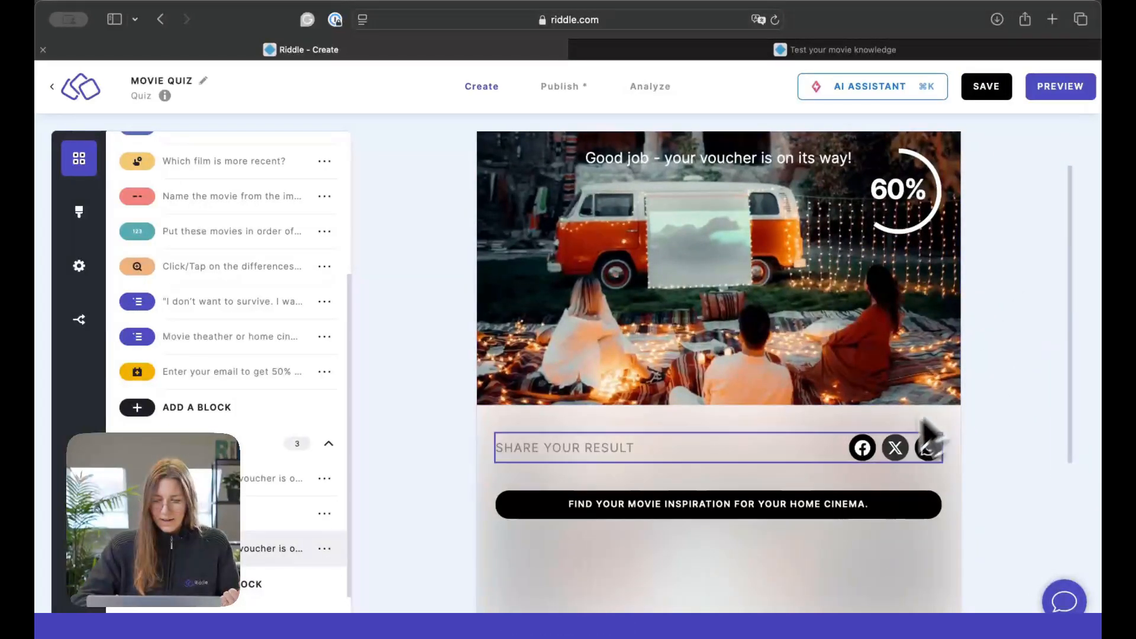
pyautogui.scroll(-4, 847, 550)
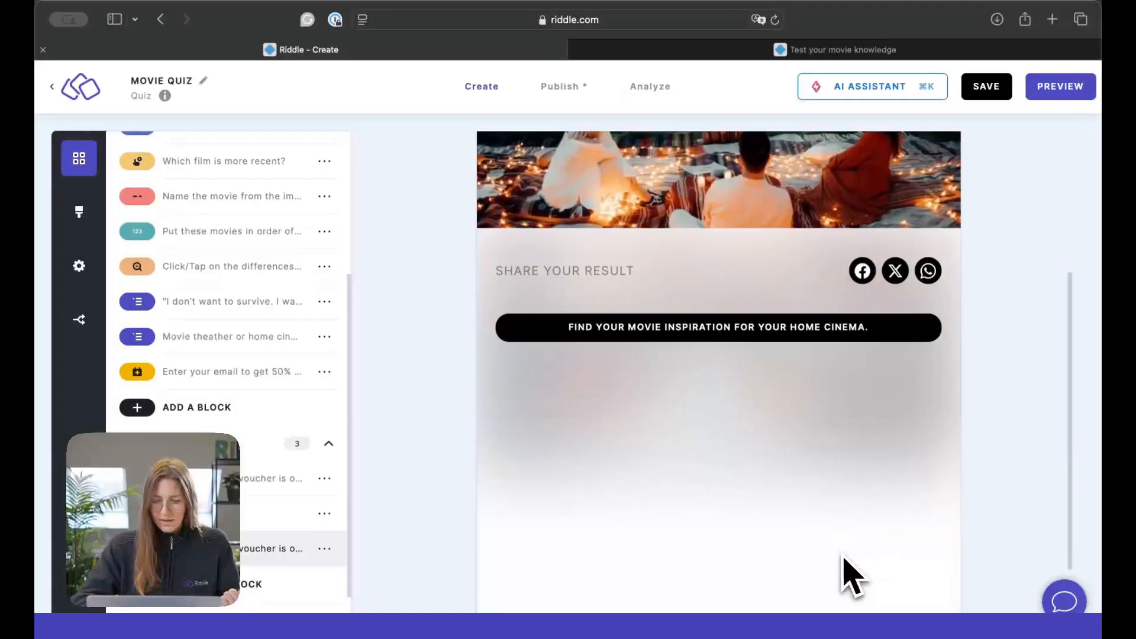
pyautogui.scroll(4, 966, 449)
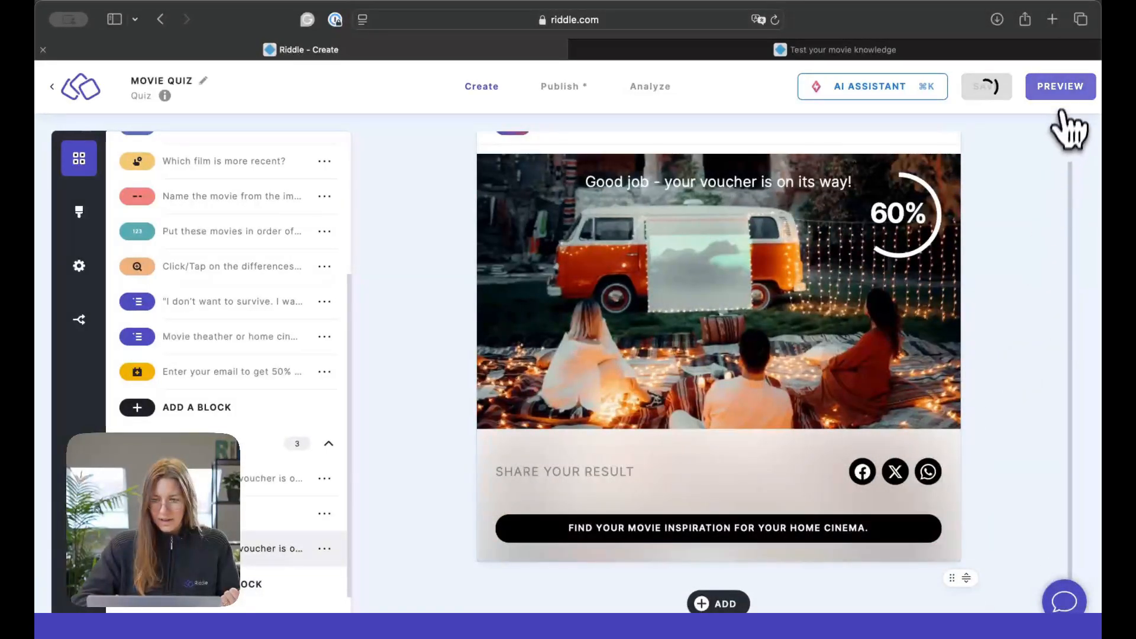
pyautogui.click(1063, 88)
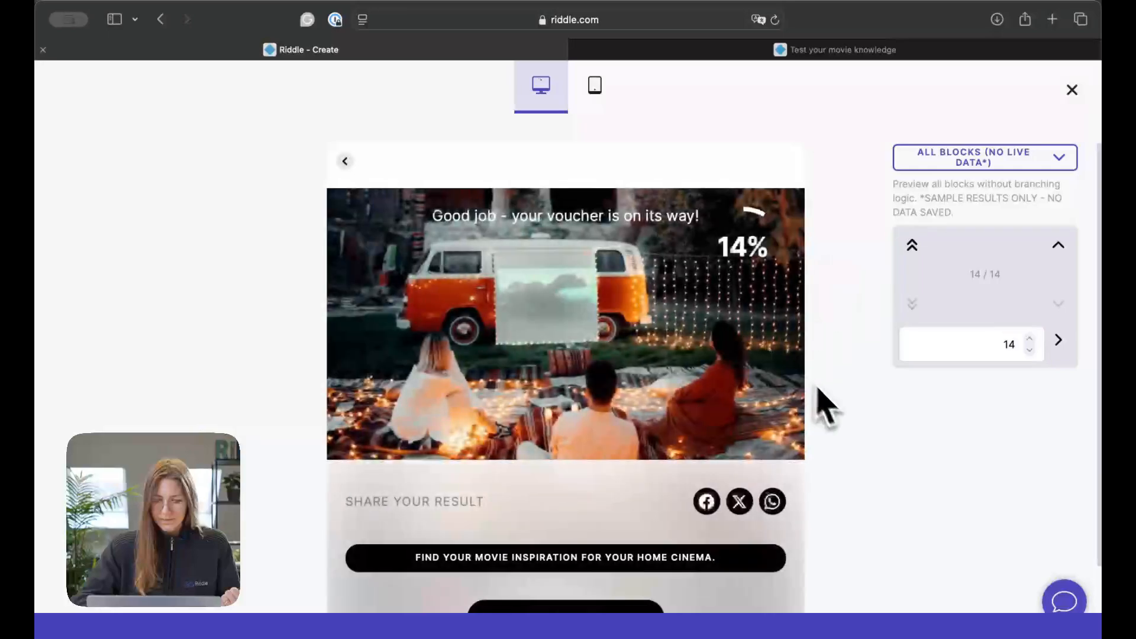
pyautogui.scroll(-2, 850, 444)
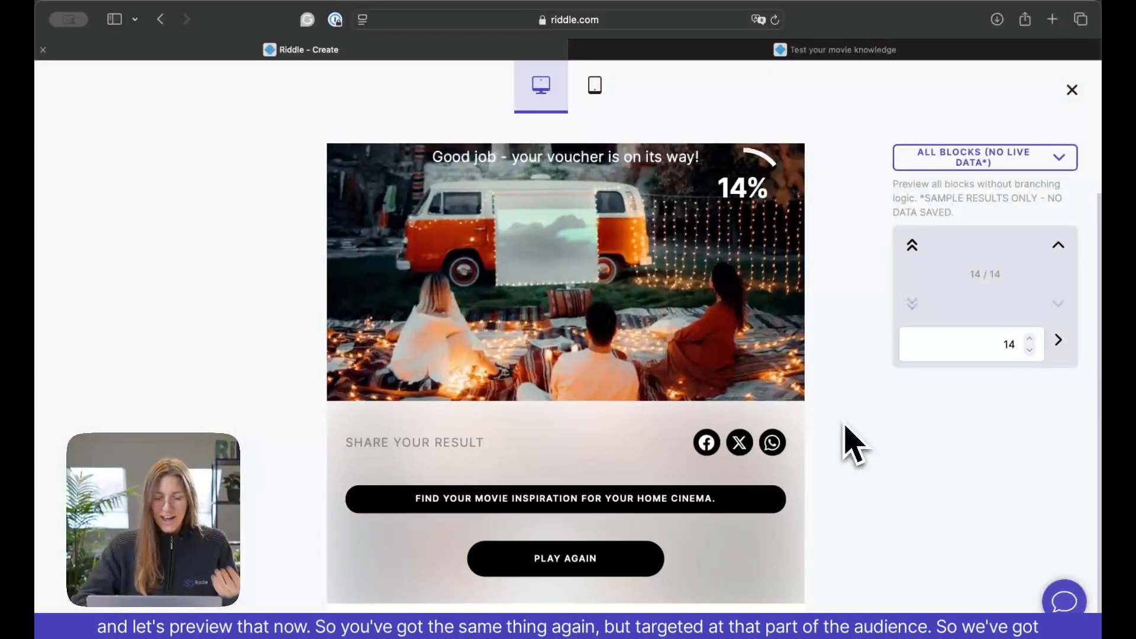
# - Compare the cinema and home cinema result pages, and delete the "Well done!" result page
pyautogui.scroll(1, 853, 445)
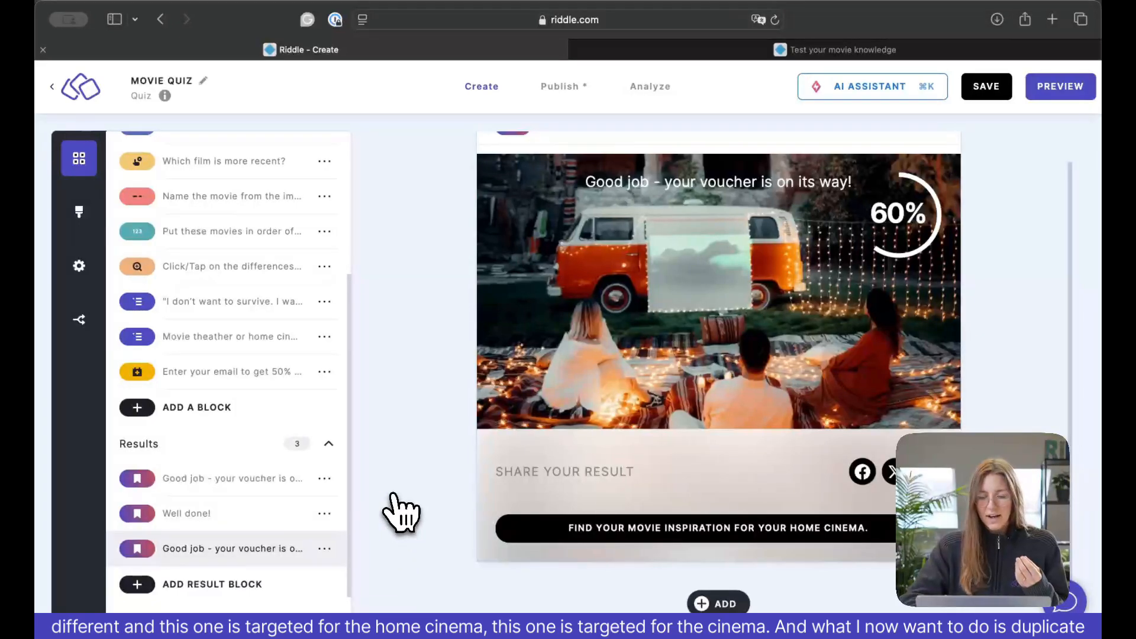
pyautogui.click(256, 484)
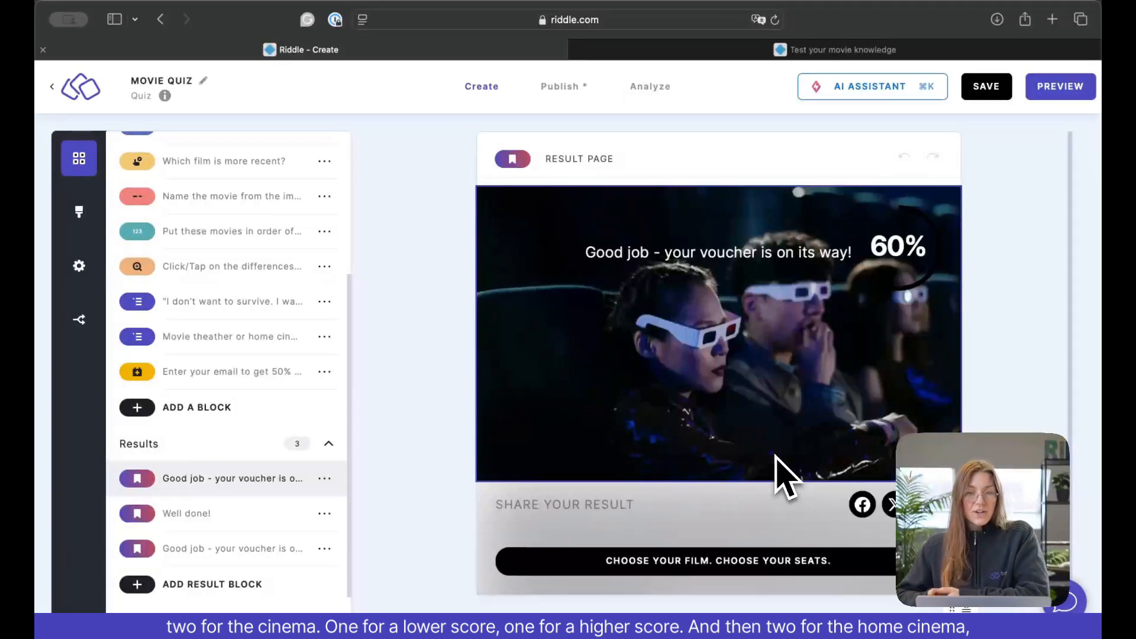
pyautogui.click(234, 551)
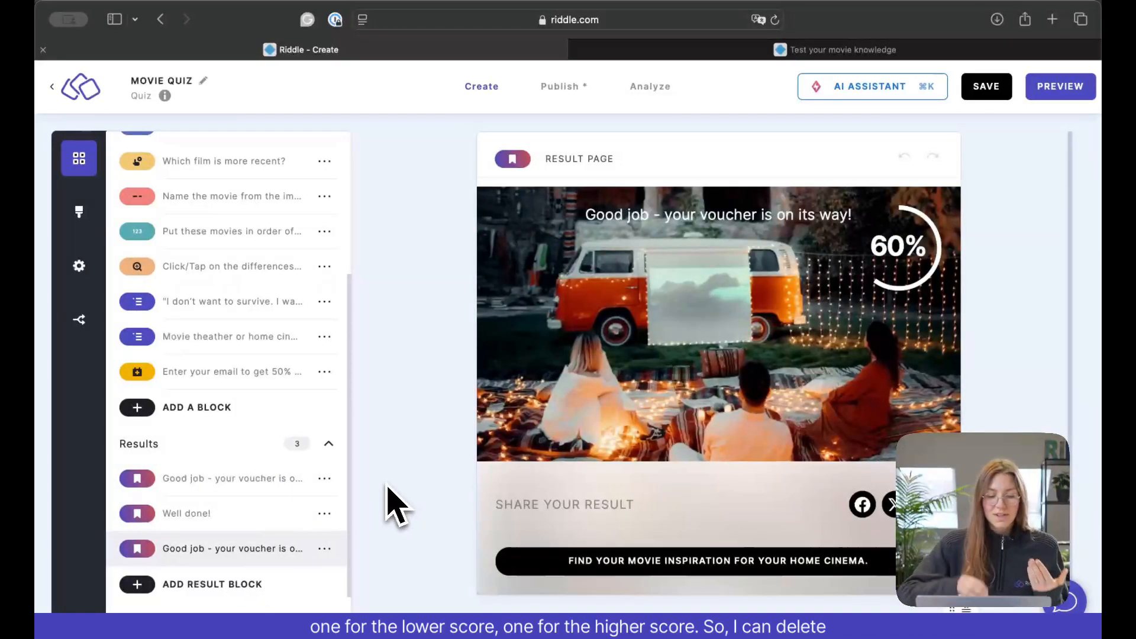
pyautogui.click(325, 514)
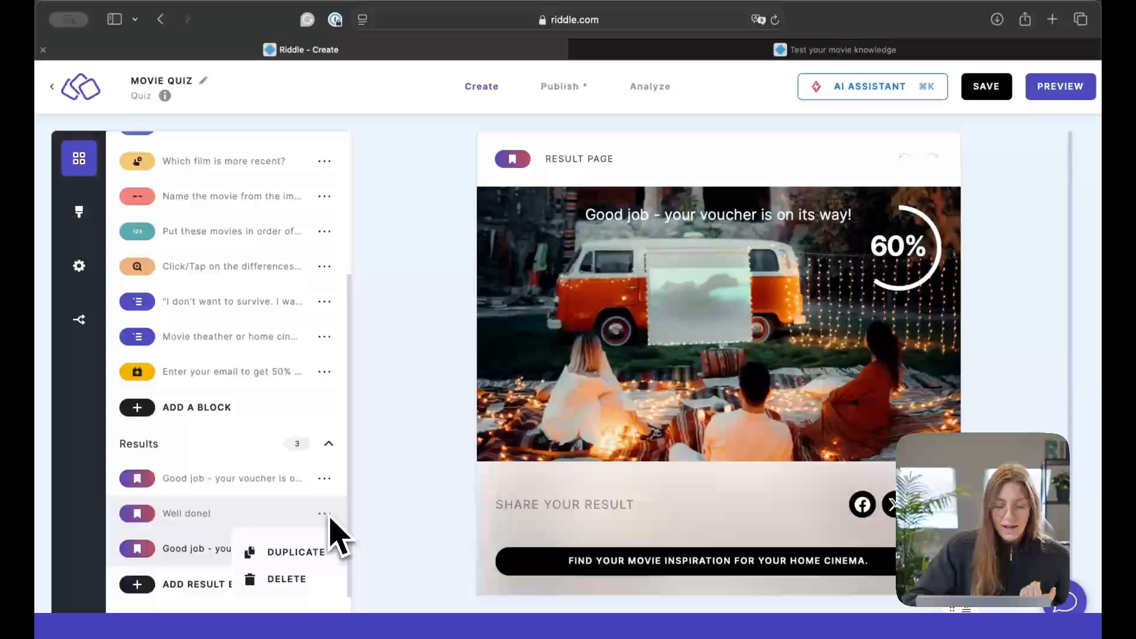
pyautogui.click(304, 586)
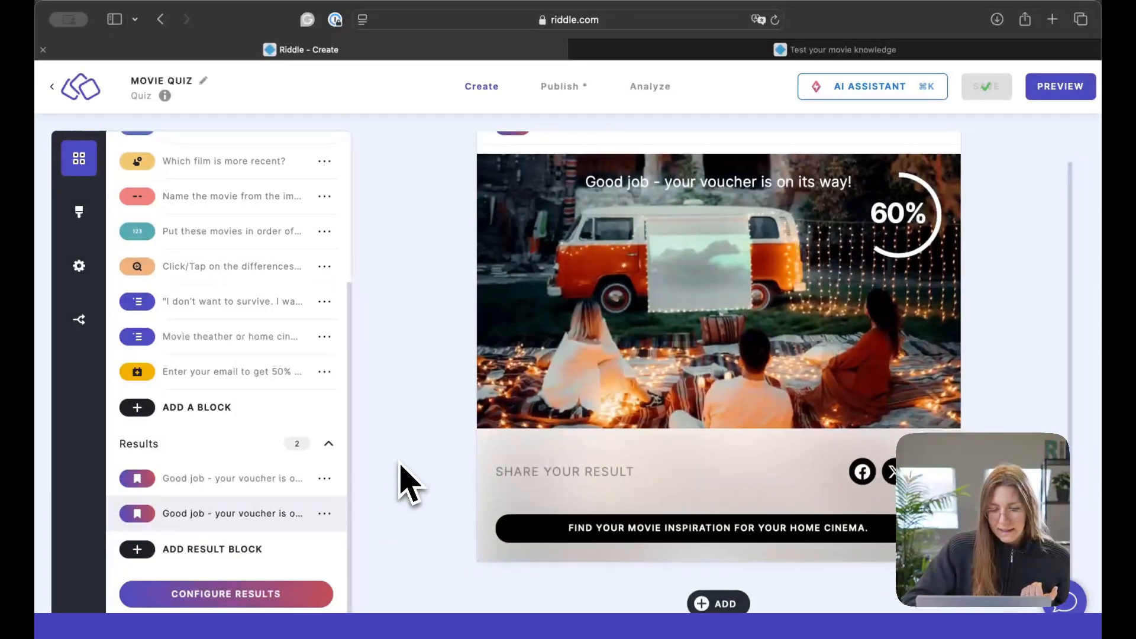
# - Duplicate the home cinema result page and the cinema result page
pyautogui.click(325, 514)
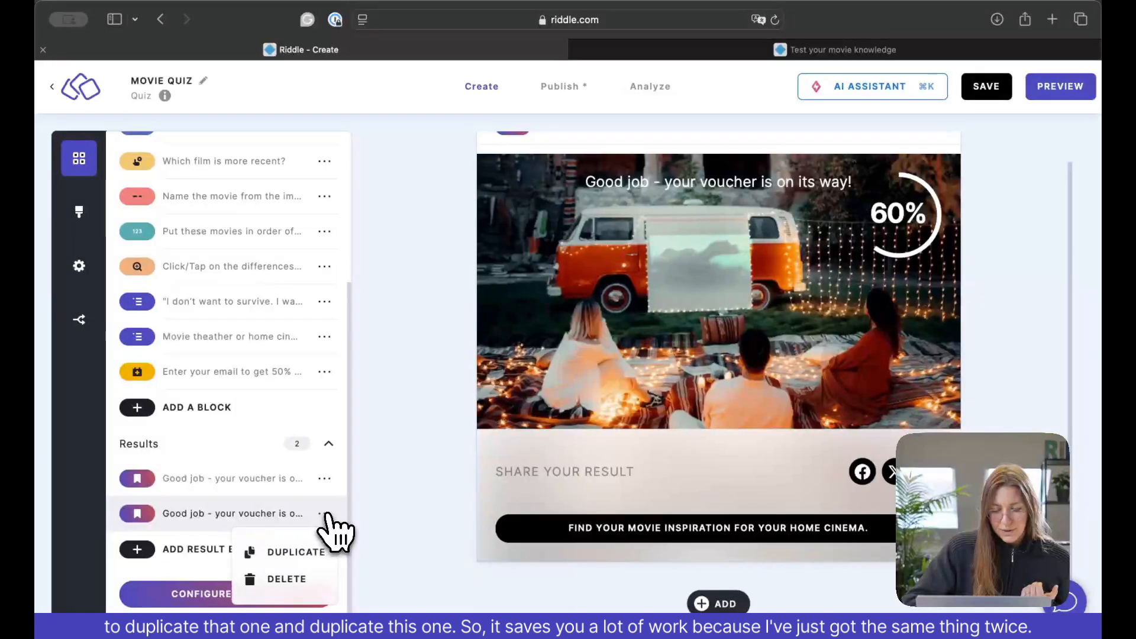
pyautogui.click(319, 553)
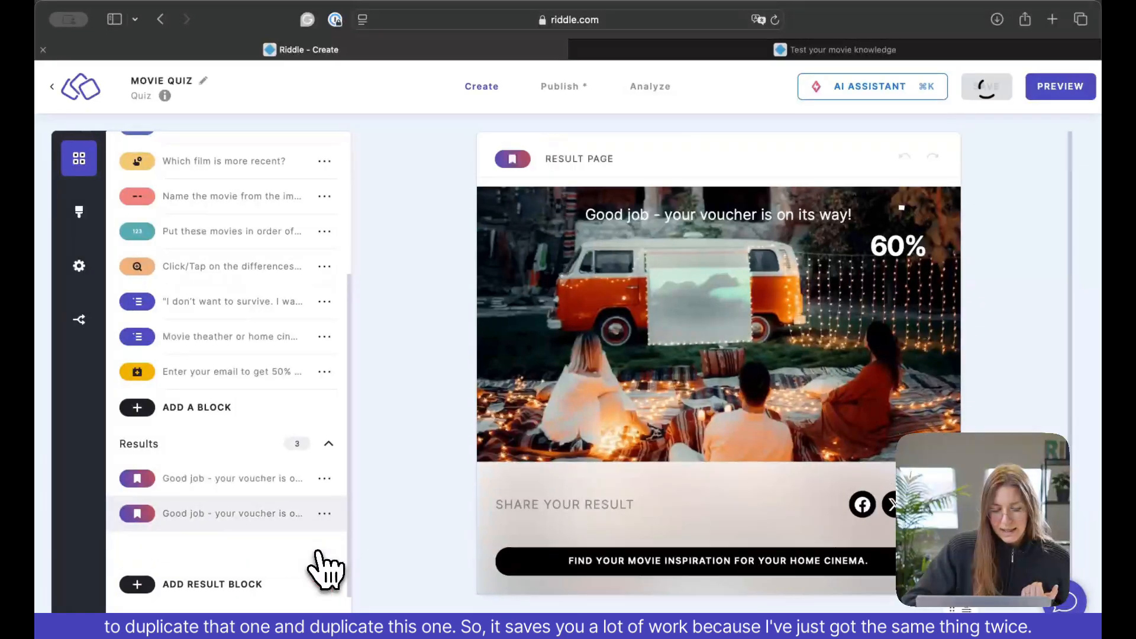
pyautogui.click(281, 482)
pyautogui.click(325, 480)
pyautogui.click(325, 520)
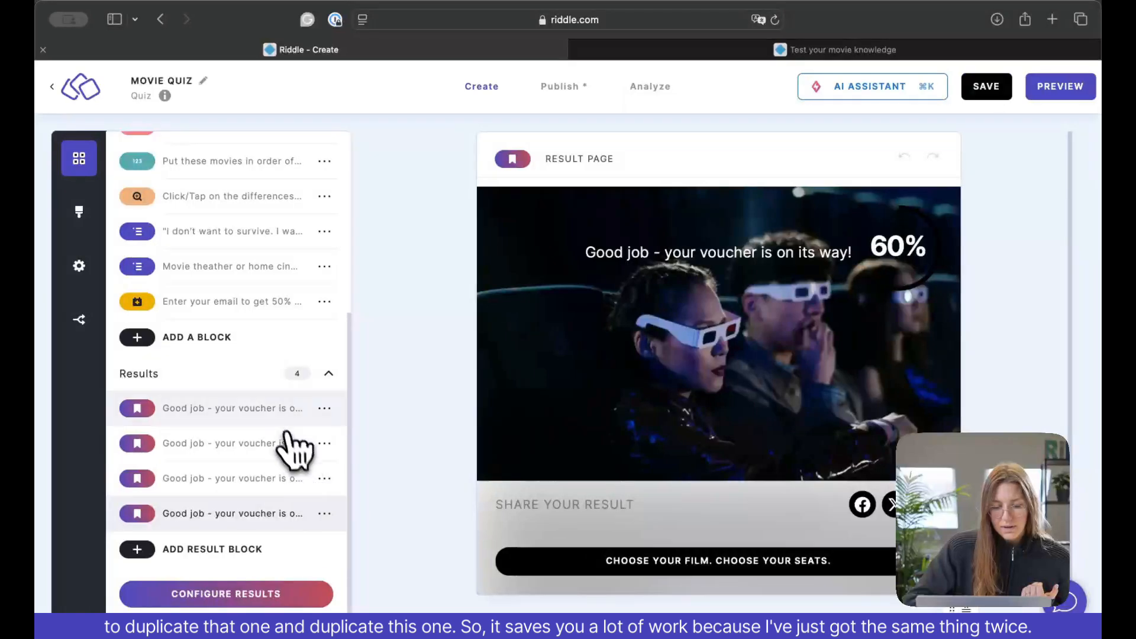
# - Review the result pages one after another to identify the cinema and home cinema versions
pyautogui.click(280, 419)
pyautogui.click(284, 441)
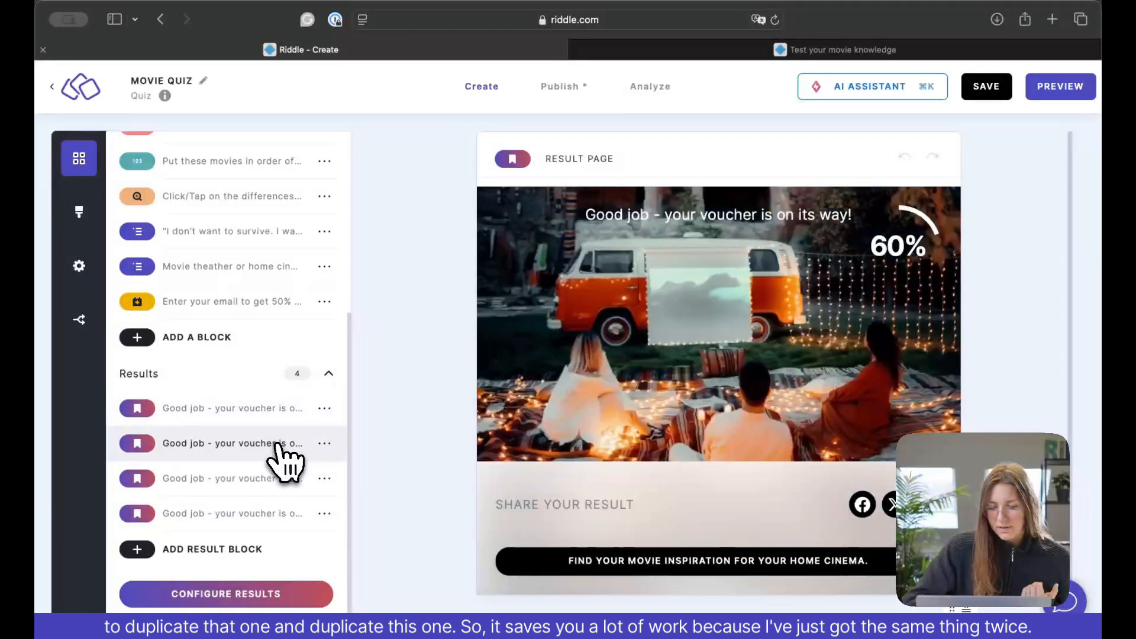
pyautogui.click(286, 487)
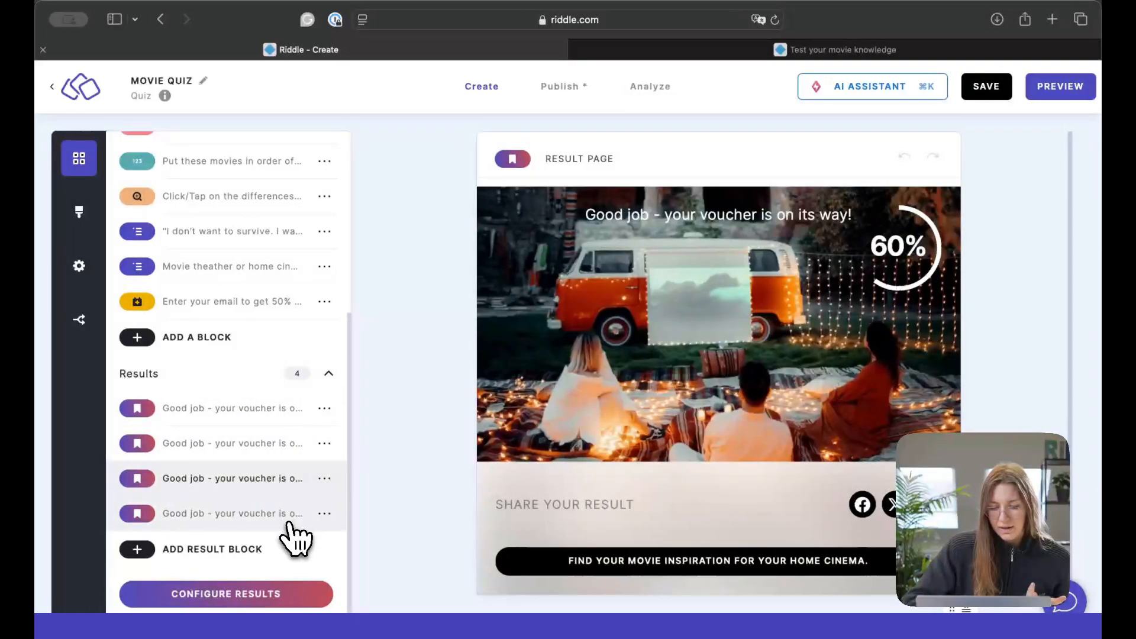
pyautogui.click(290, 521)
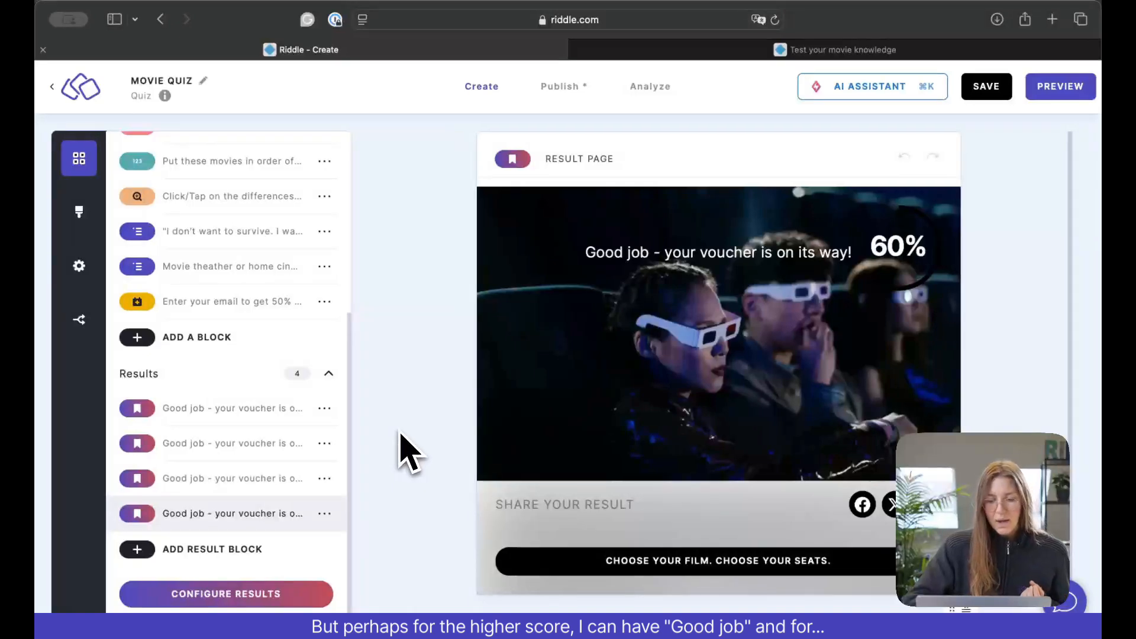
pyautogui.click(238, 414)
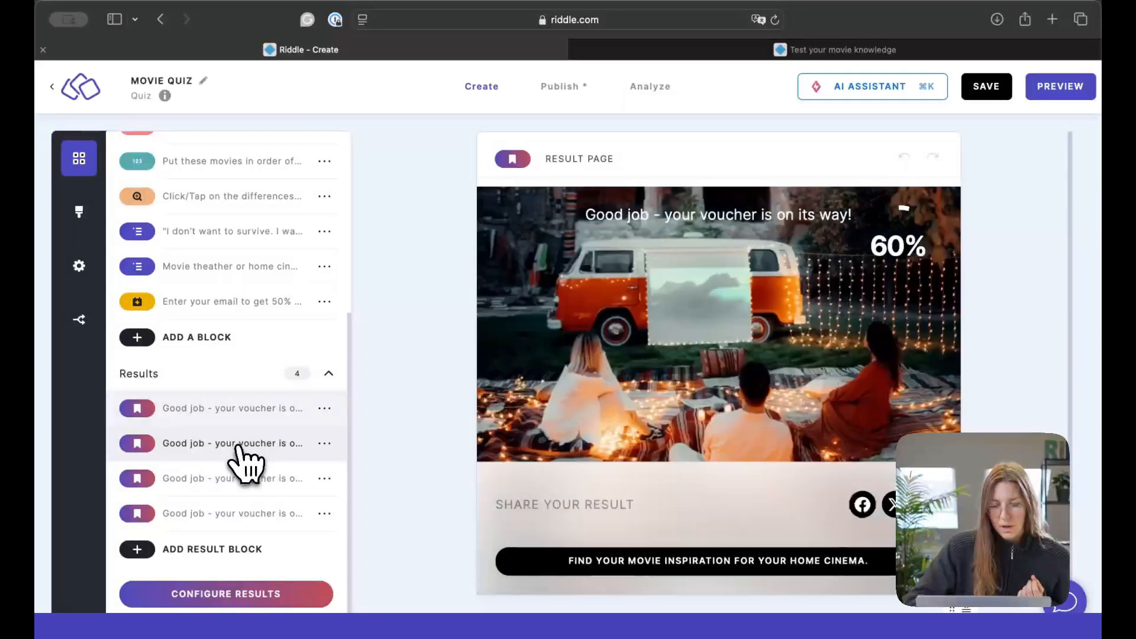
pyautogui.click(239, 447)
pyautogui.click(256, 477)
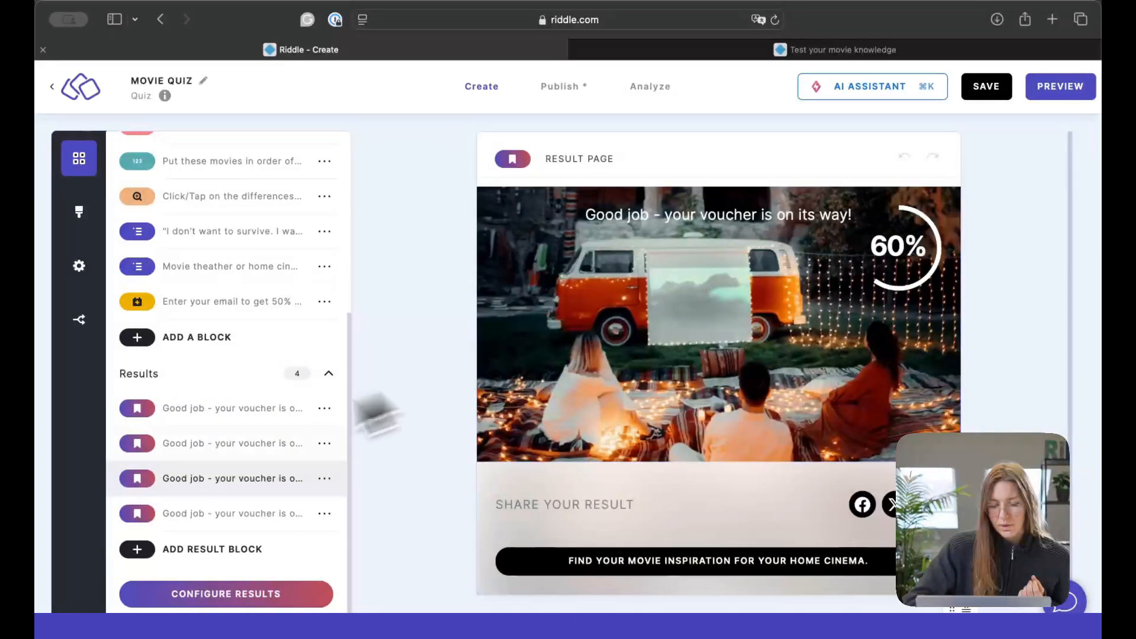
# - Change the message on the first cinema result page to "Good try - your voucher is on its way!"
pyautogui.click(254, 410)
pyautogui.click(650, 254)
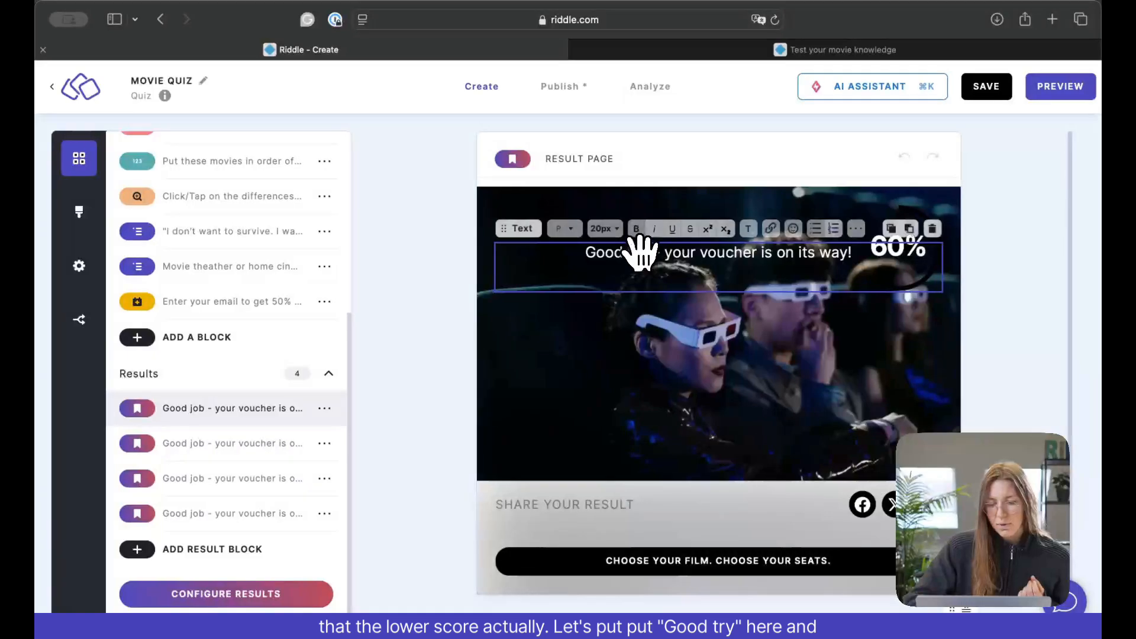
pyautogui.doubleClick(639, 253)
pyautogui.write('try')
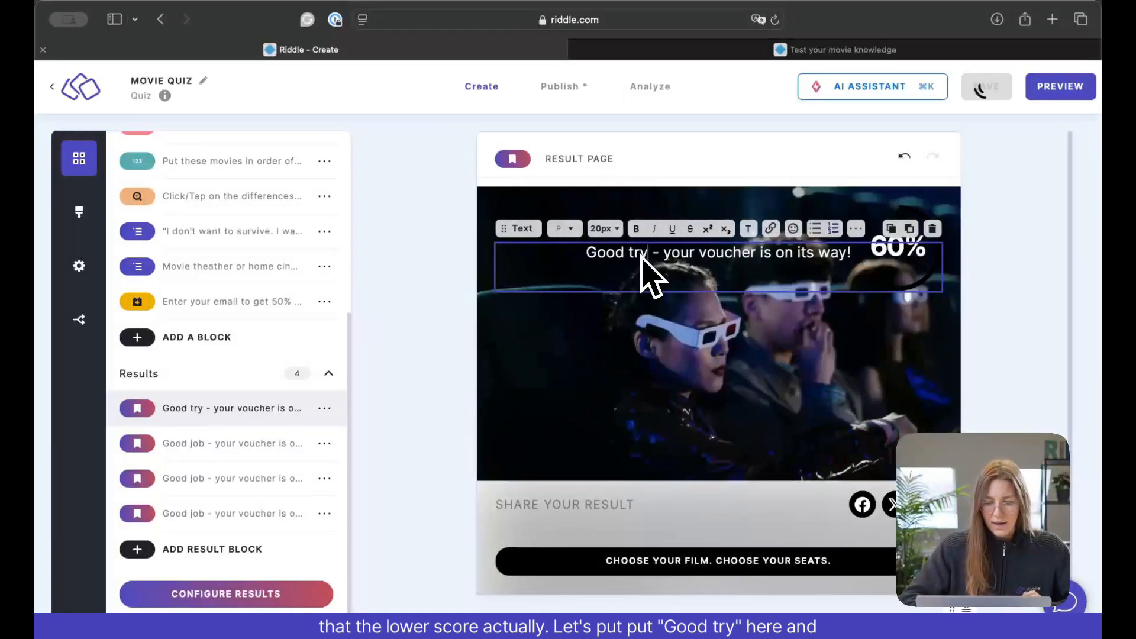
# - Reword the message on the first home cinema result page to "Good try - your voucher is on its way!"
pyautogui.click(243, 445)
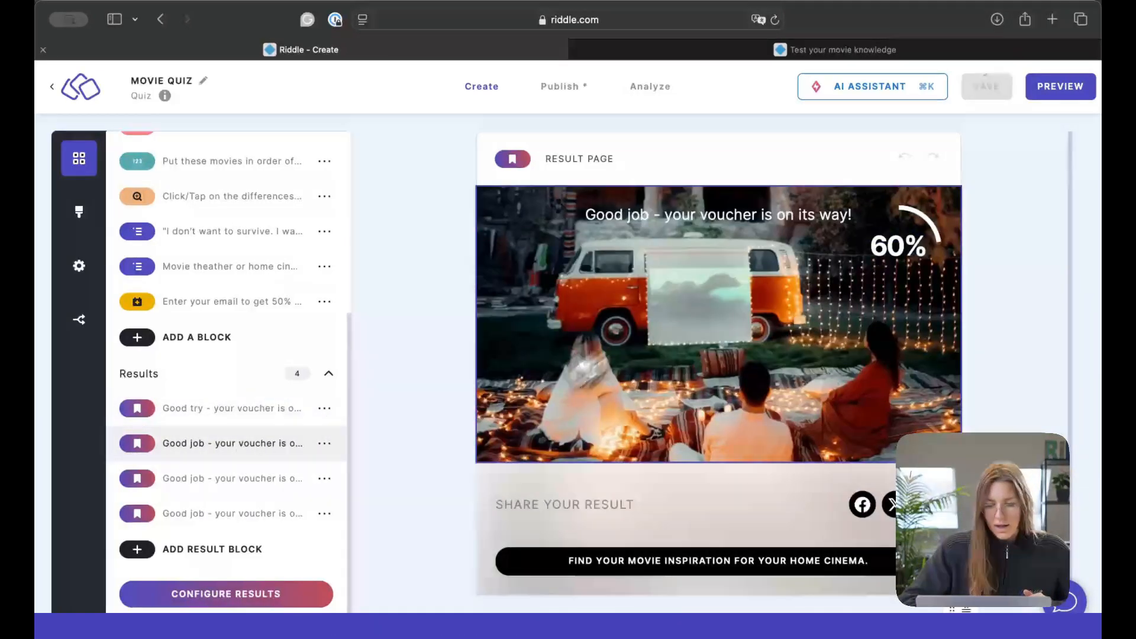
pyautogui.doubleClick(639, 214)
pyautogui.write('try')
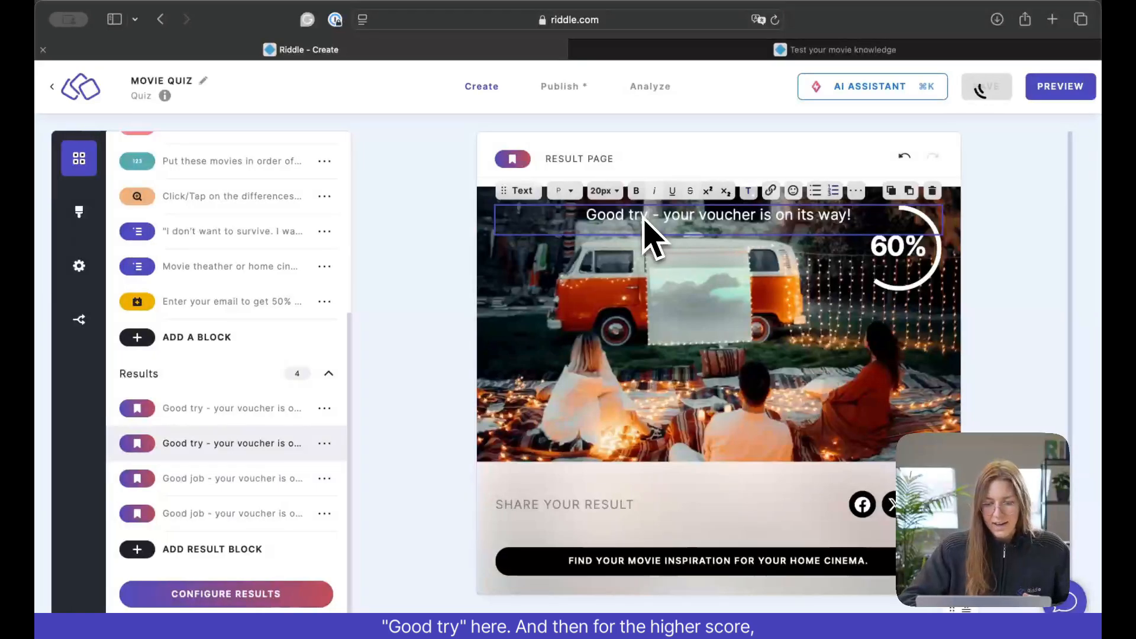
# - Change the message on the second home cinema result page to "Great job - your voucher is on its way!"
pyautogui.click(246, 478)
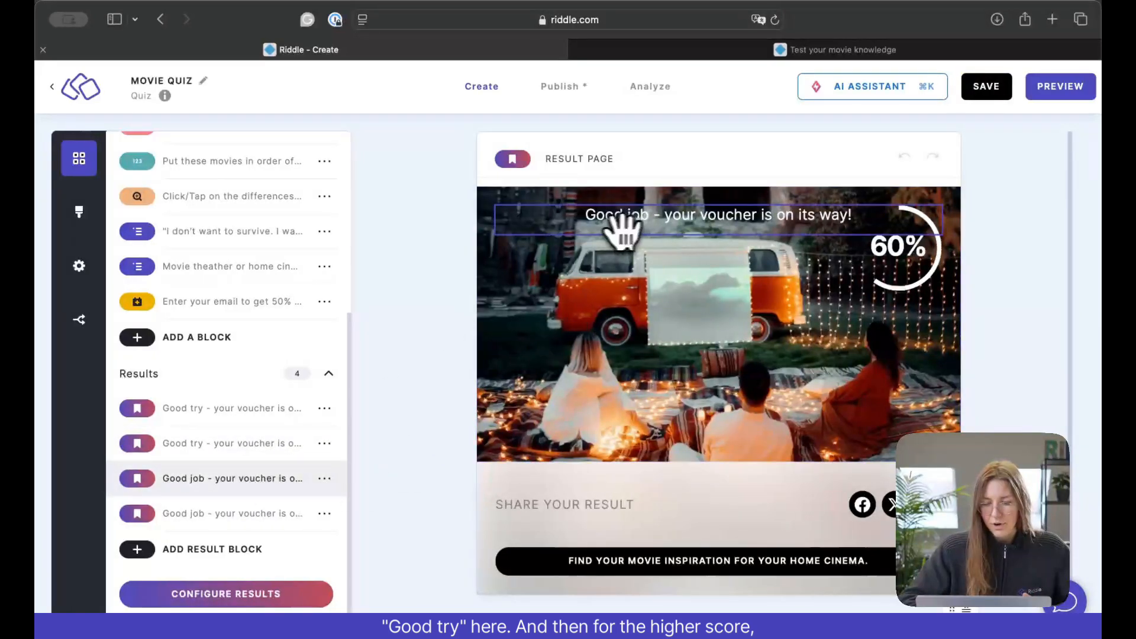
pyautogui.doubleClick(606, 215)
pyautogui.write('Greayt')
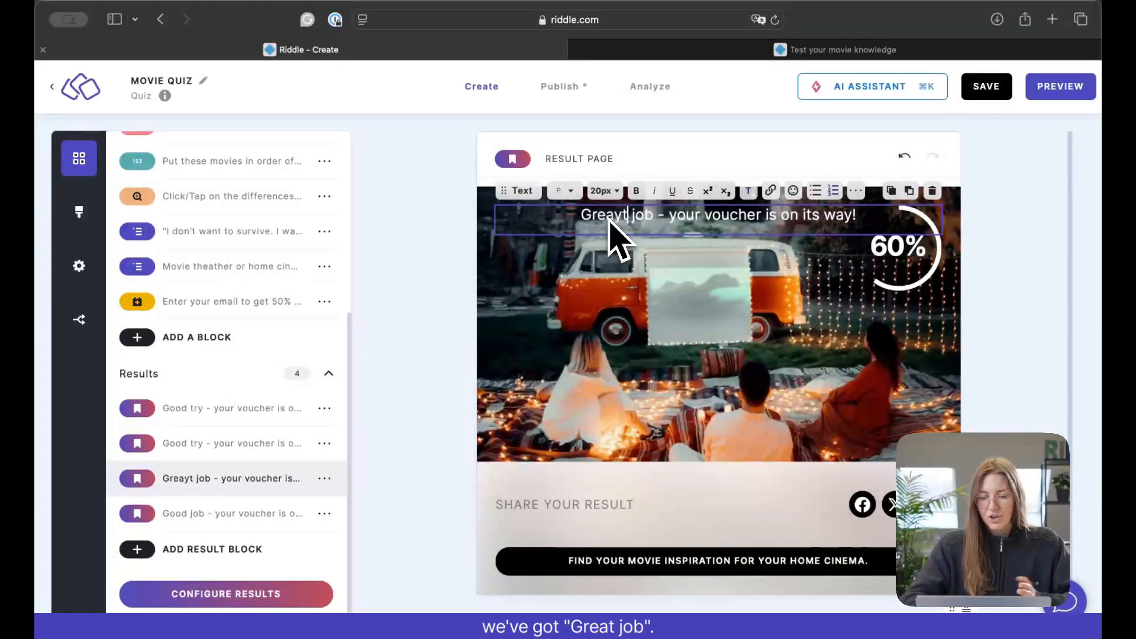
pyautogui.press('BackSpace')
pyautogui.press('BackSpace')
pyautogui.write('t')
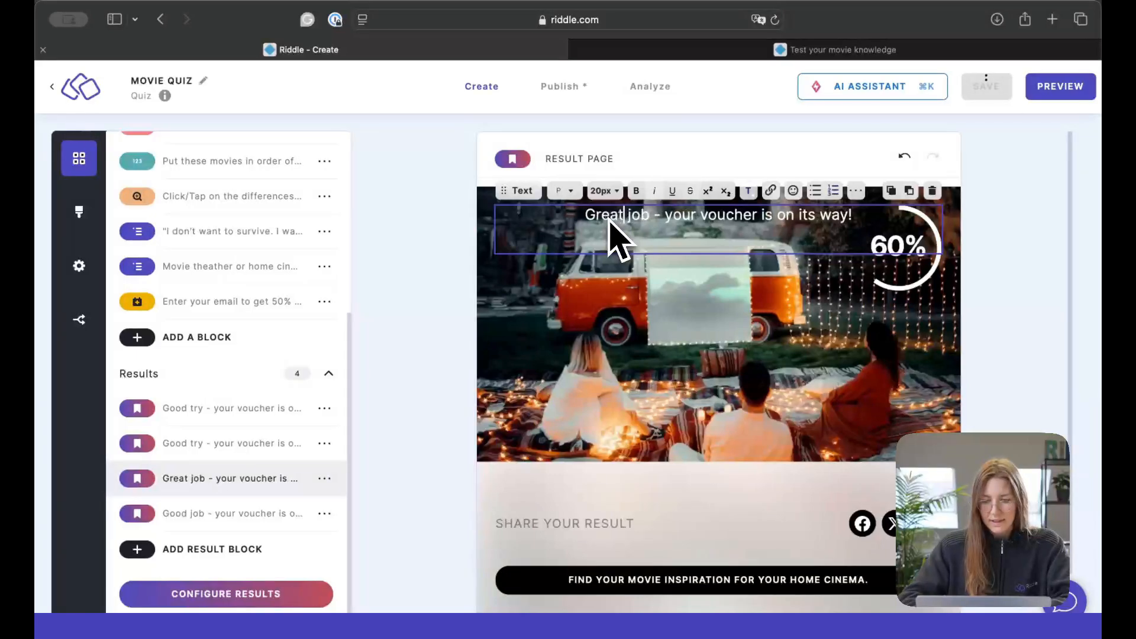
# - Reword the message on the last cinema result page to "Great job - your voucher is on its way!"
pyautogui.click(256, 517)
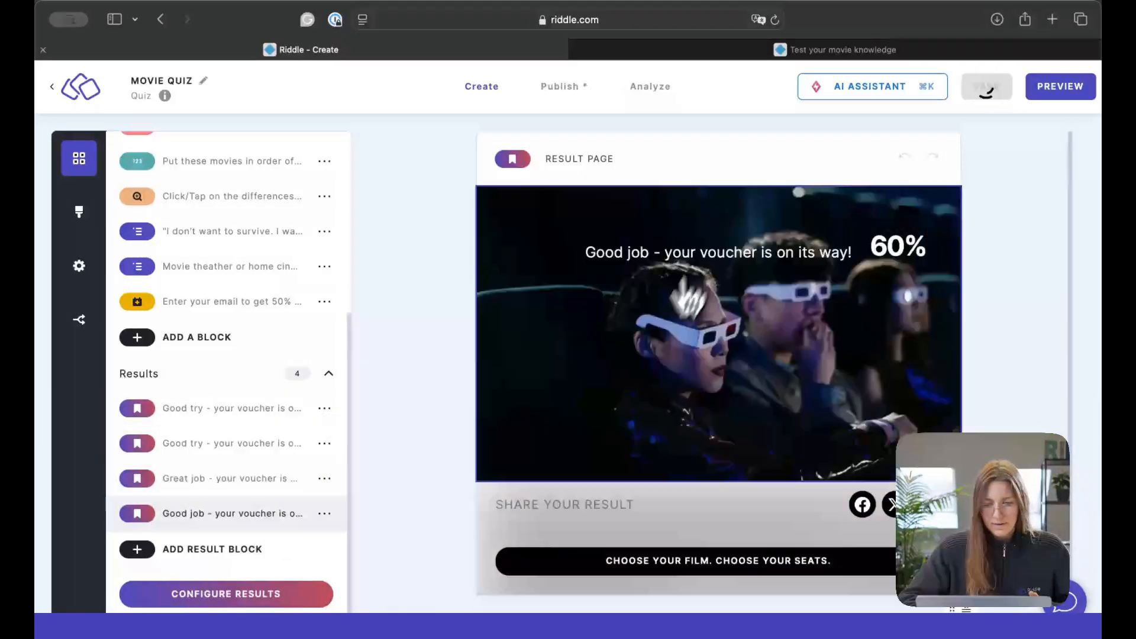
pyautogui.doubleClick(609, 253)
pyautogui.write('Great')
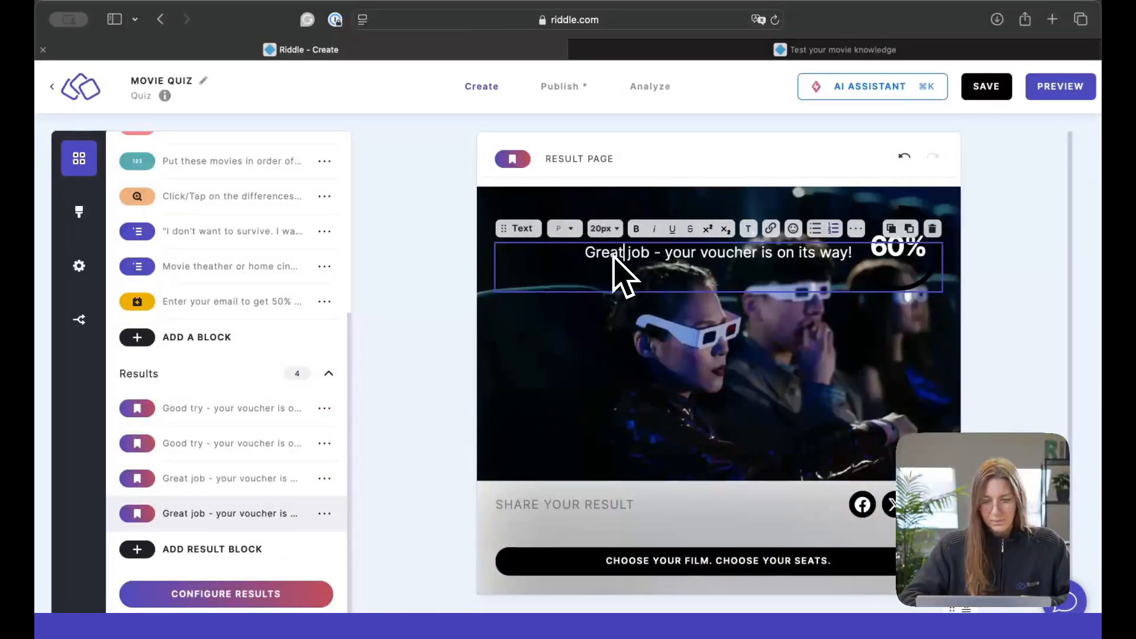